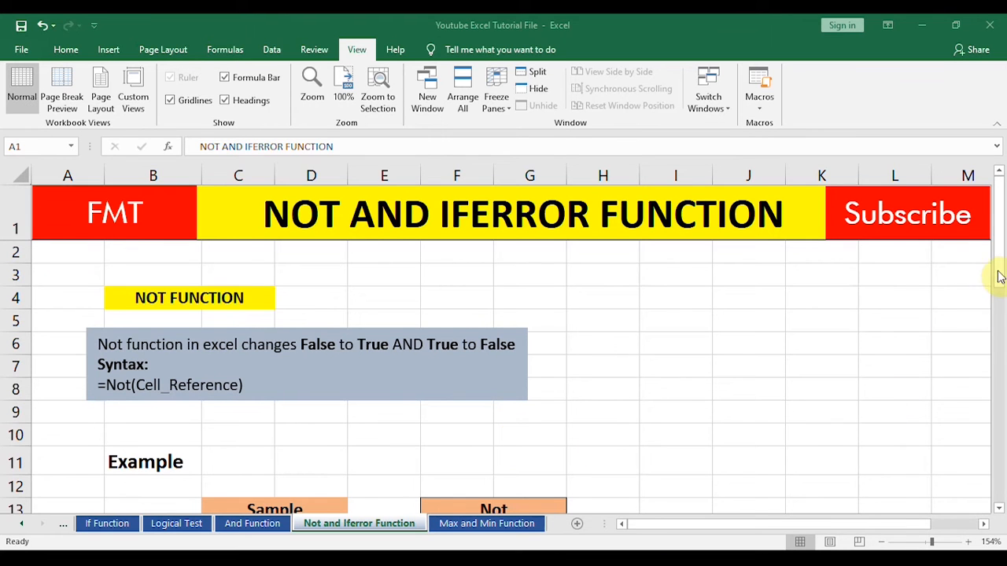
# Step: Enter a NOT formula in F14 that negates the sample value in C14
pyautogui.click(596, 381)
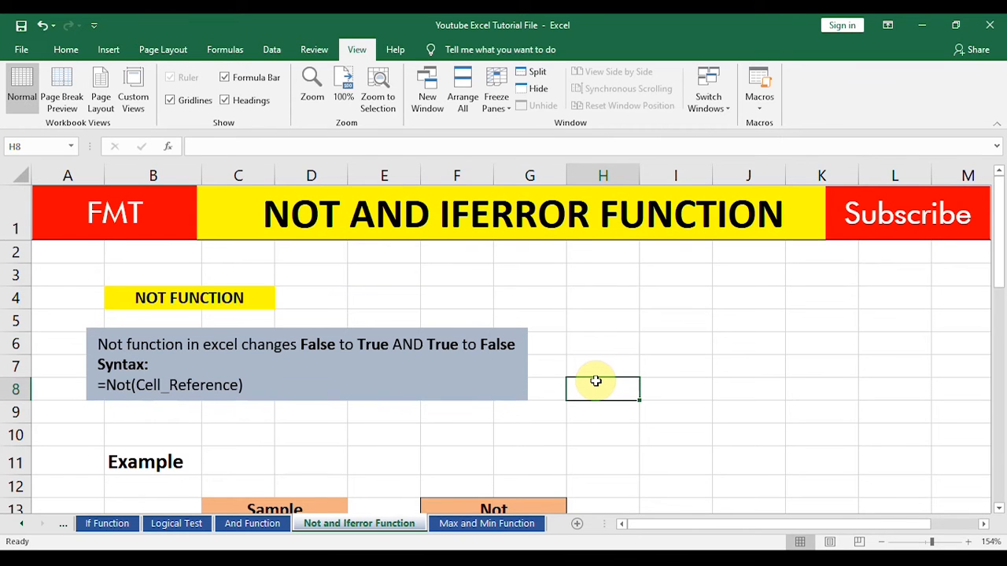
pyautogui.press('Down')
pyautogui.press('Down')
pyautogui.press('Down')
pyautogui.press('Down')
pyautogui.press('Down')
pyautogui.press('Down')
pyautogui.press('Down')
pyautogui.press('Down')
pyautogui.press('Down')
pyautogui.press('Down')
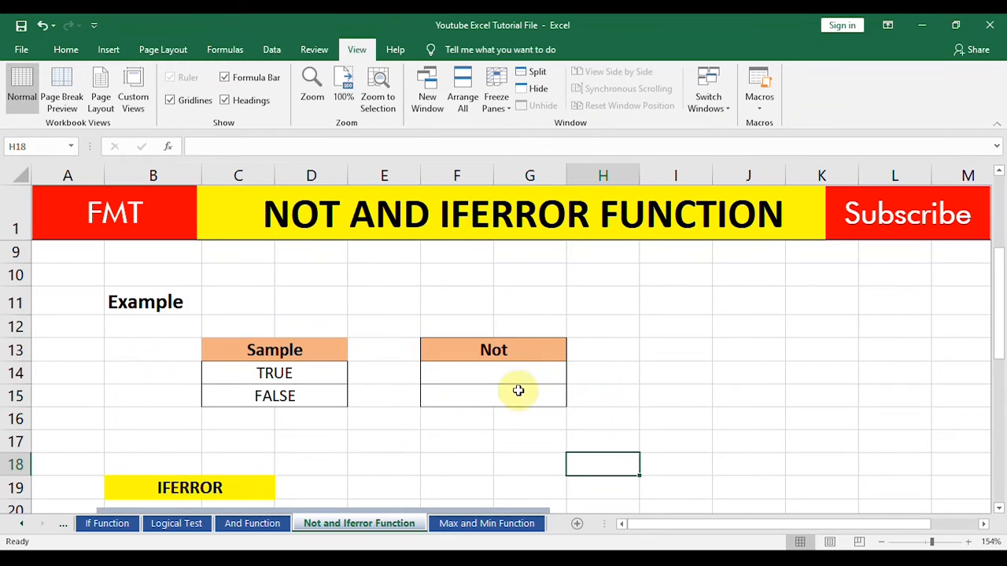
pyautogui.click(301, 374)
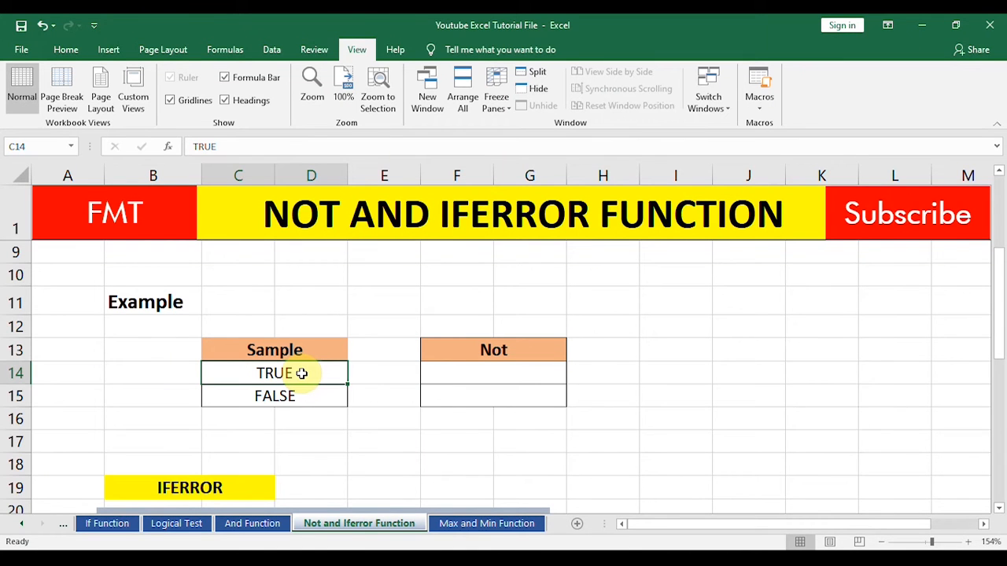
pyautogui.click(300, 392)
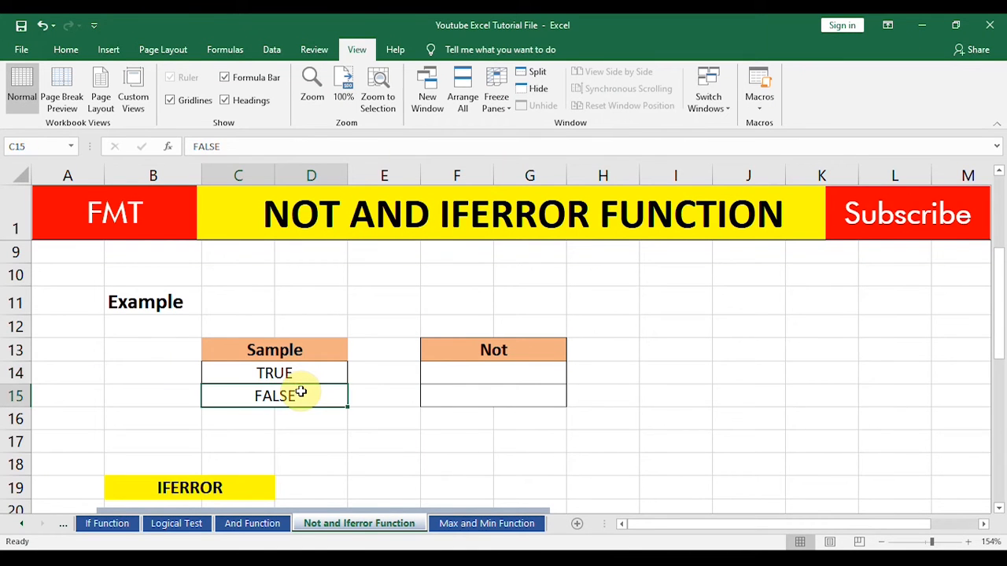
pyautogui.click(480, 375)
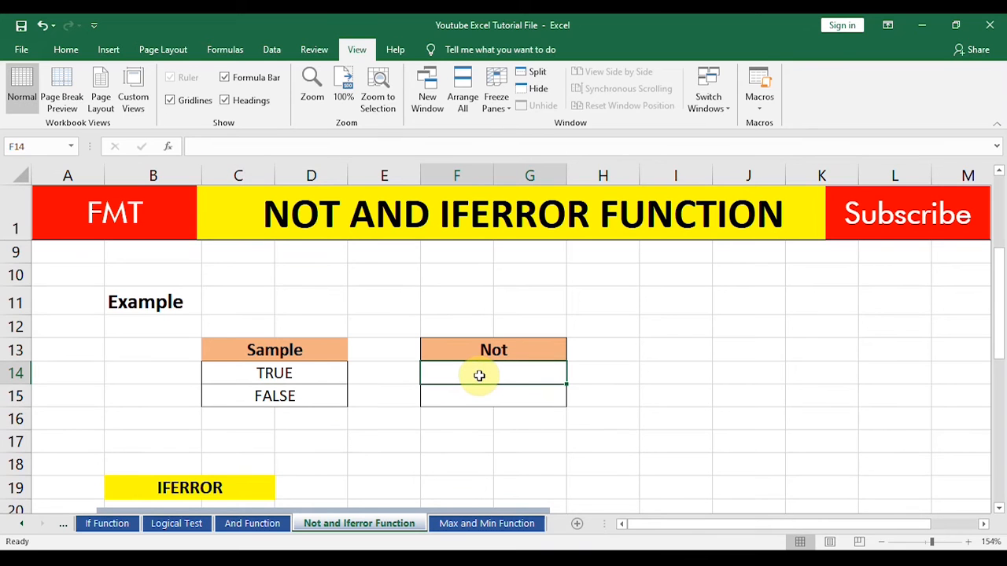
pyautogui.write('=not')
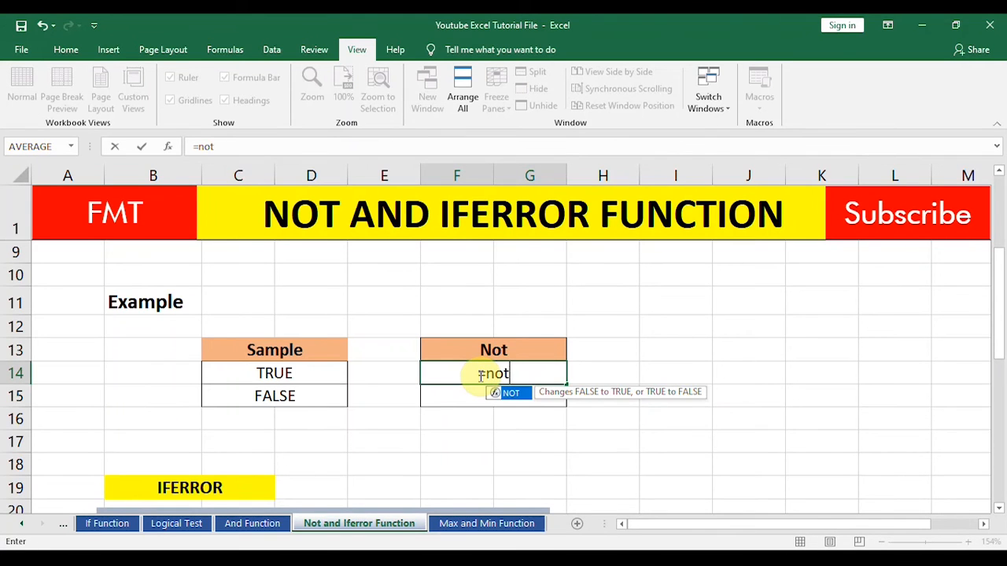
pyautogui.press('Tab')
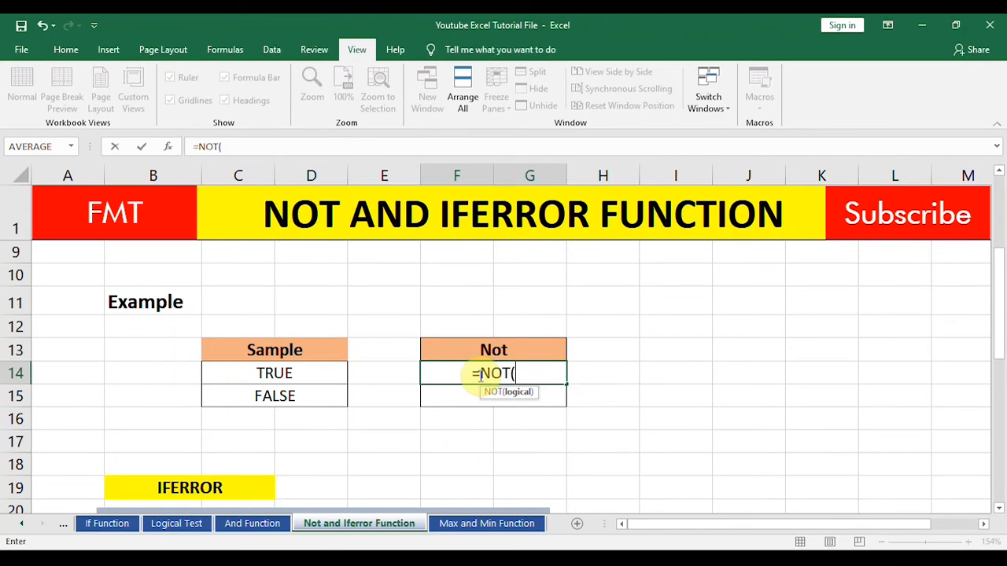
pyautogui.click(328, 372)
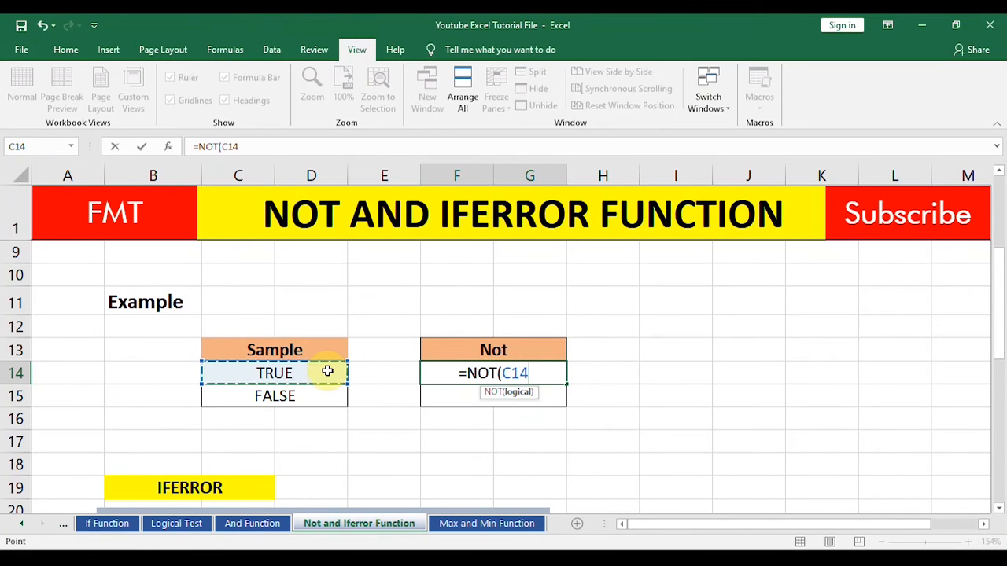
pyautogui.press('Return')
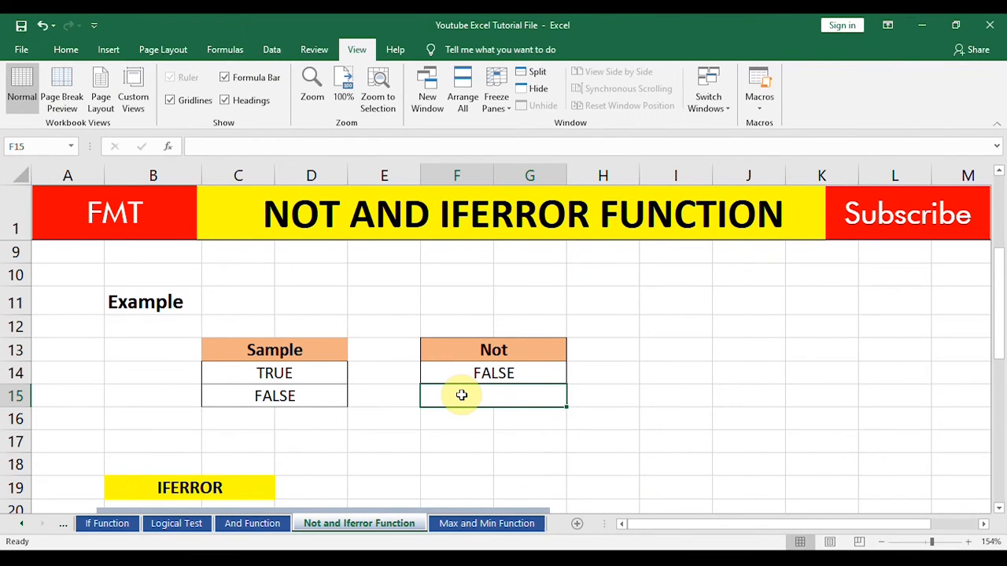
# Step: Enter a NOT formula in F15 that references the sample value in C15
pyautogui.write('=')
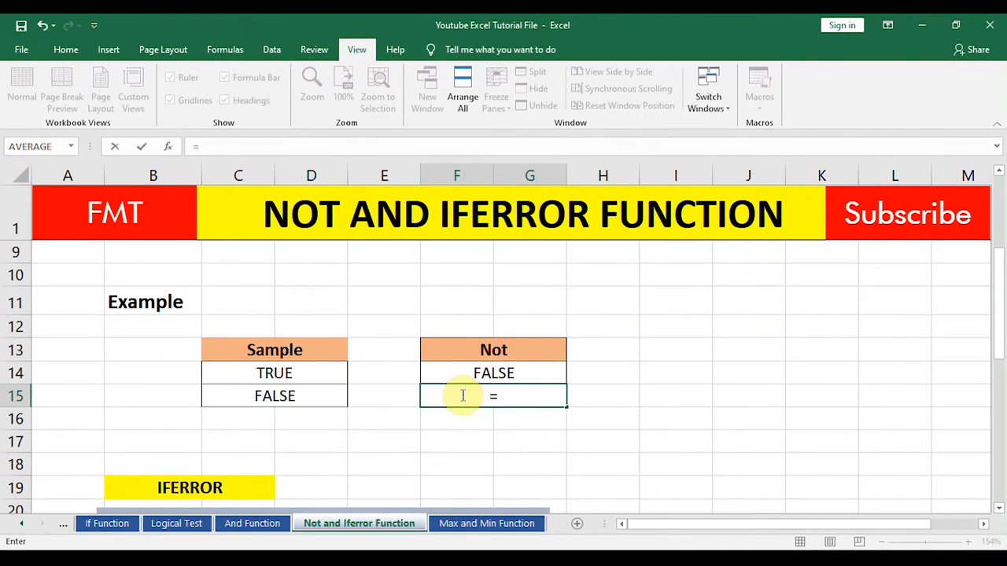
pyautogui.write('not')
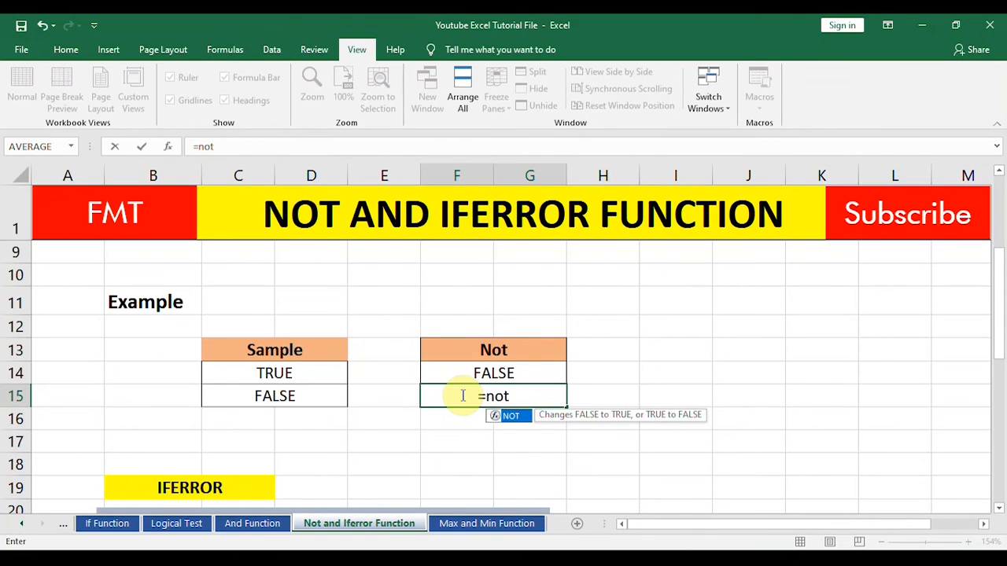
pyautogui.press('Tab')
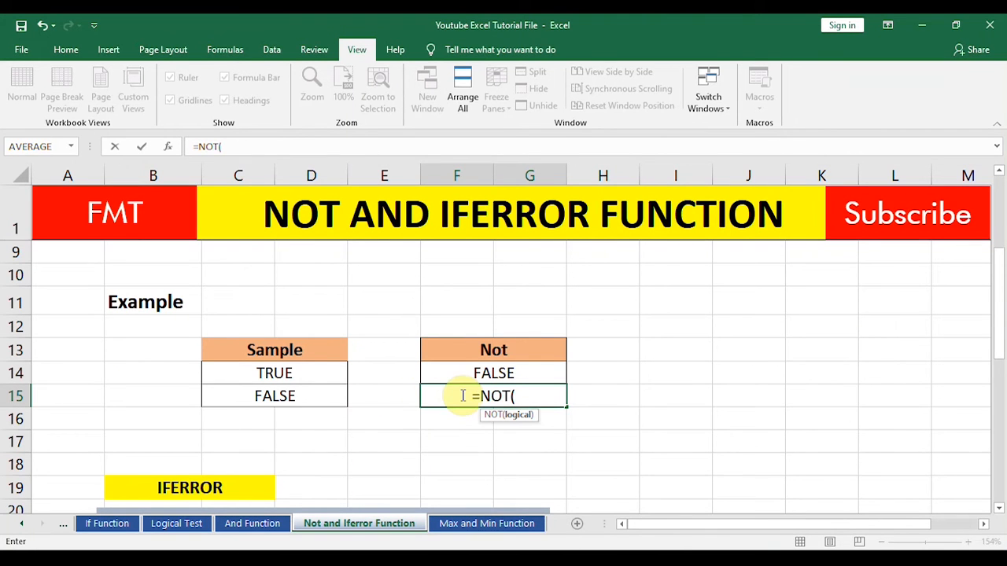
pyautogui.click(319, 401)
pyautogui.press('Return')
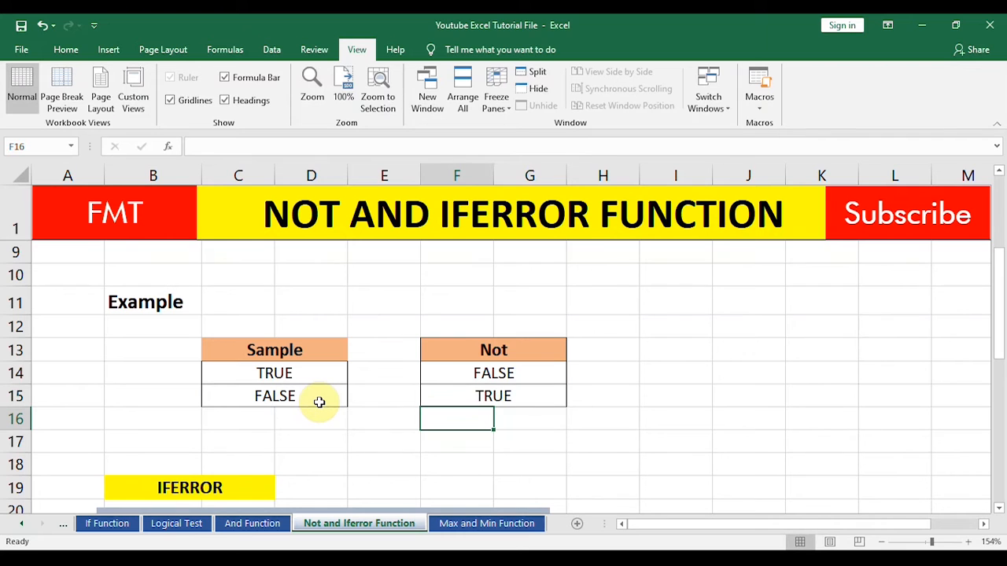
# Step: Add two numeric samples below the Sample table: 1 in C17 and 0 in C18
pyautogui.click(252, 443)
pyautogui.write('1')
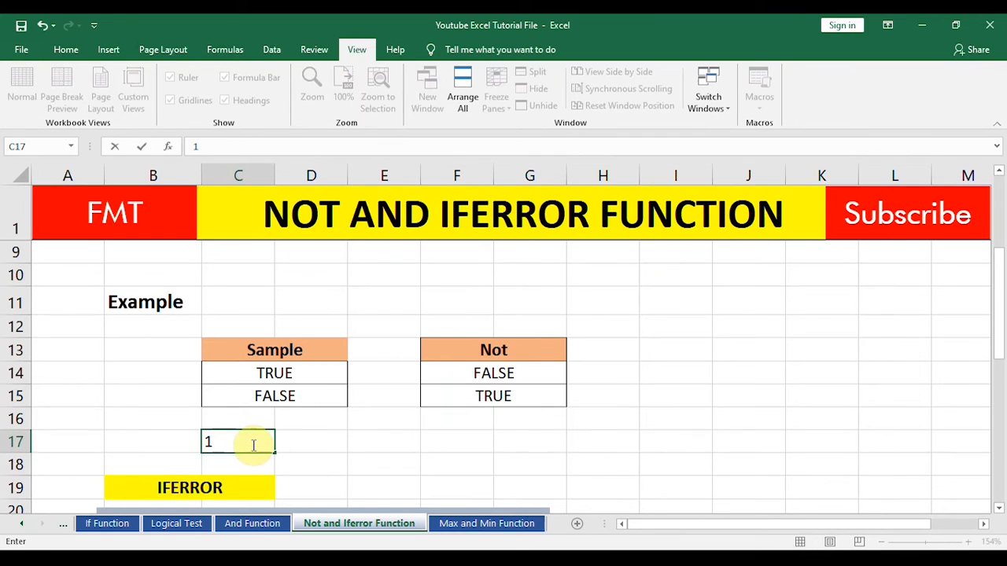
pyautogui.click(248, 467)
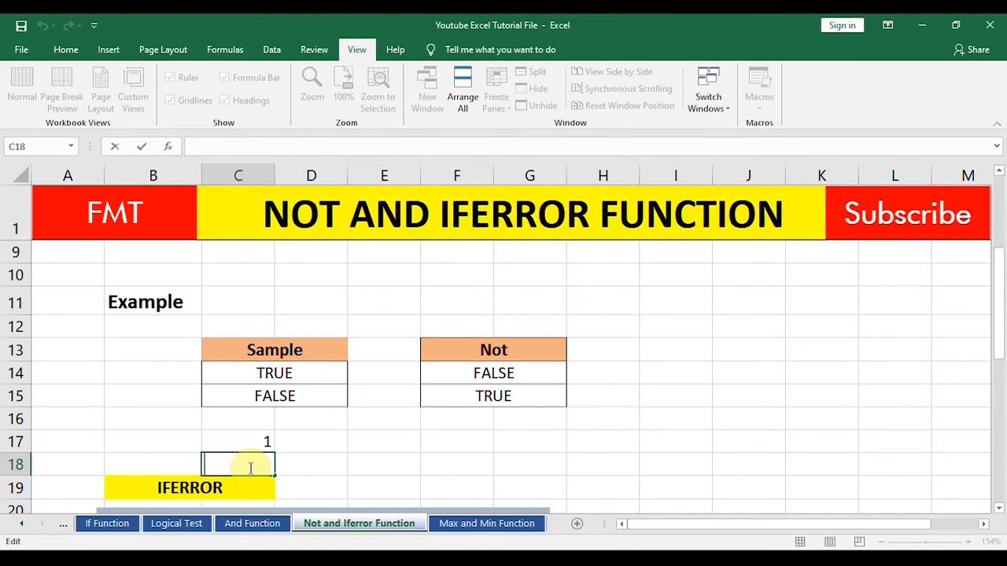
pyautogui.write('0')
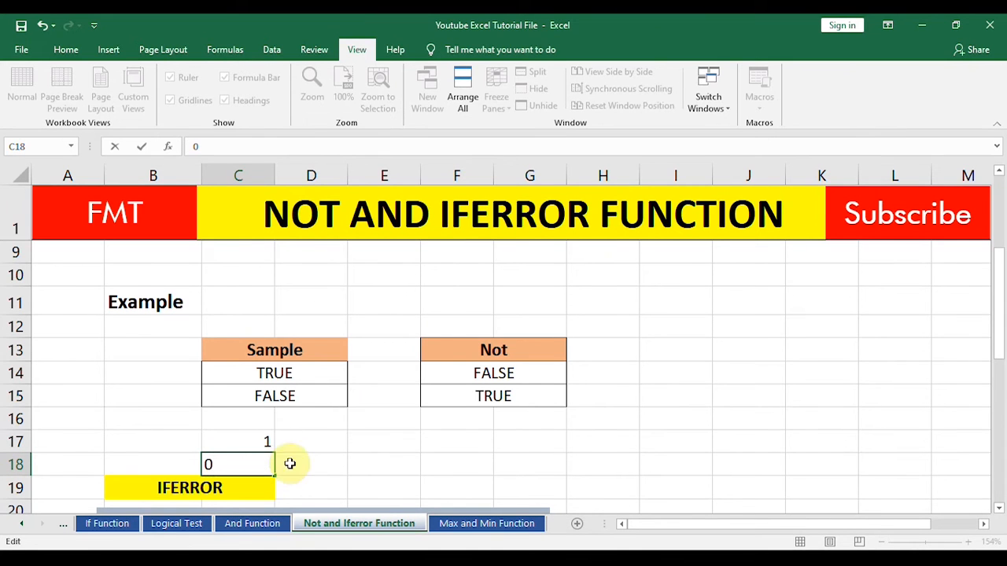
# Step: Enter a NOT formula in F17 that references the numeric sample in C17
pyautogui.click(449, 441)
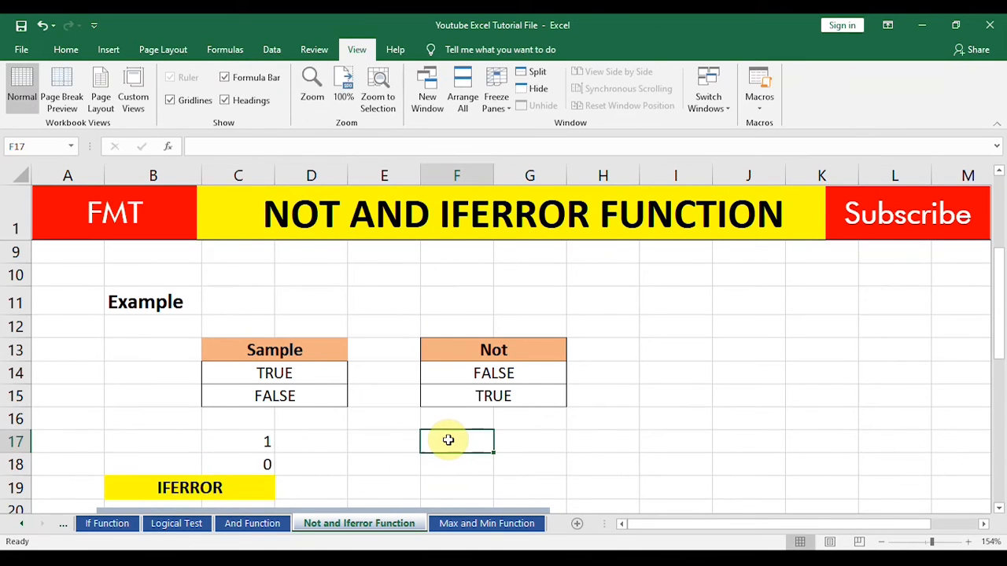
pyautogui.write('=not')
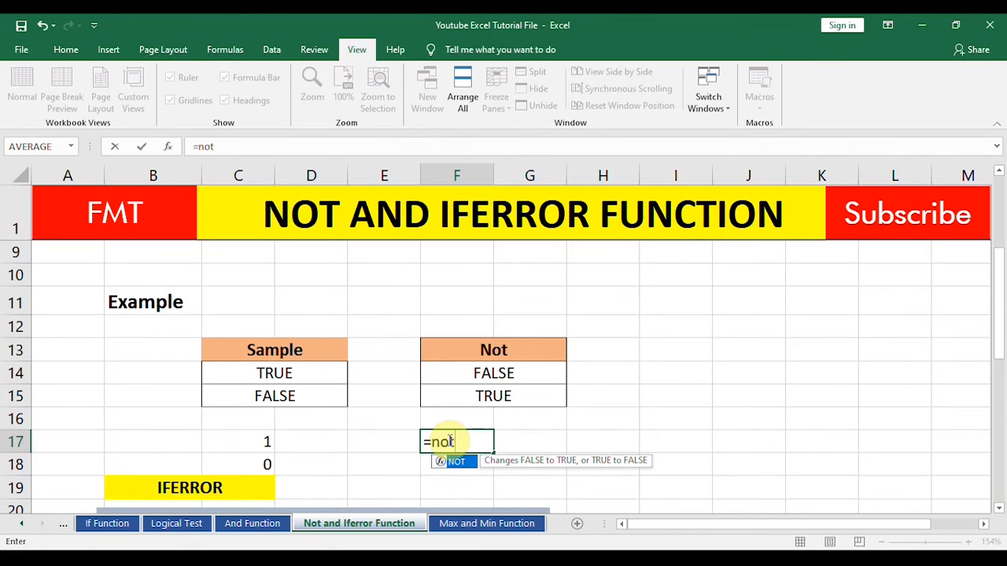
pyautogui.press('Tab')
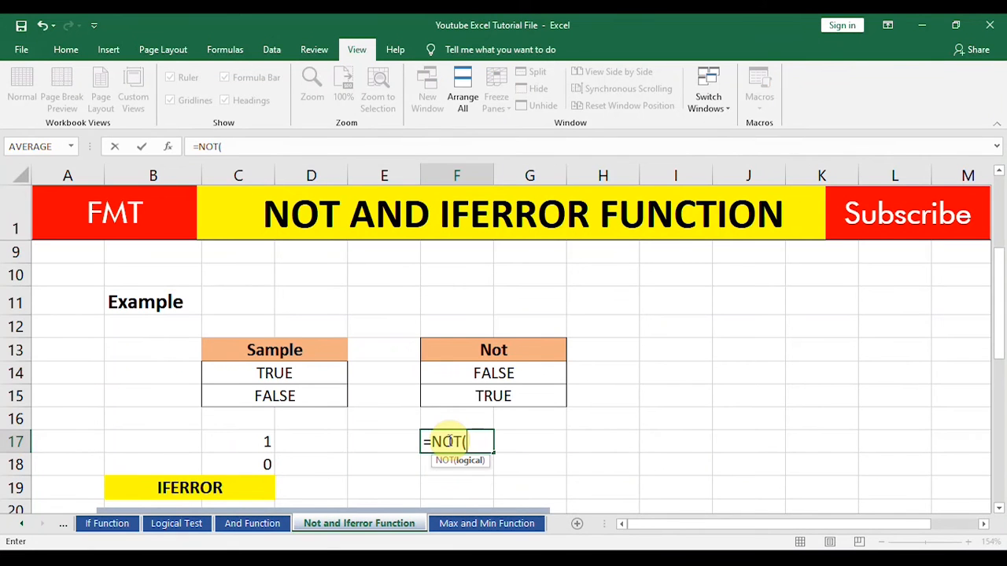
pyautogui.click(258, 444)
pyautogui.press('Return')
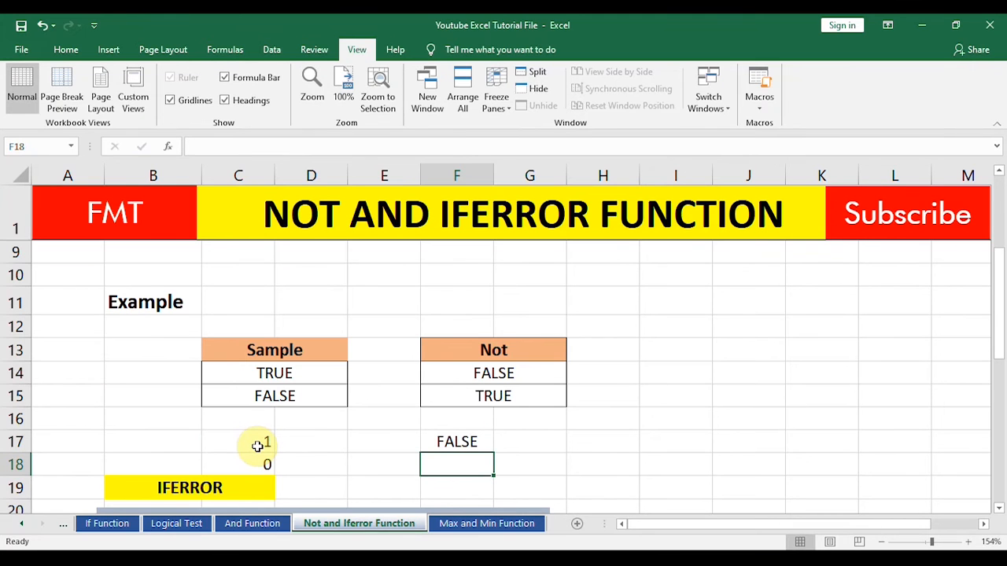
# Step: Enter a NOT formula in F18 that references the numeric sample in C18
pyautogui.click(261, 464)
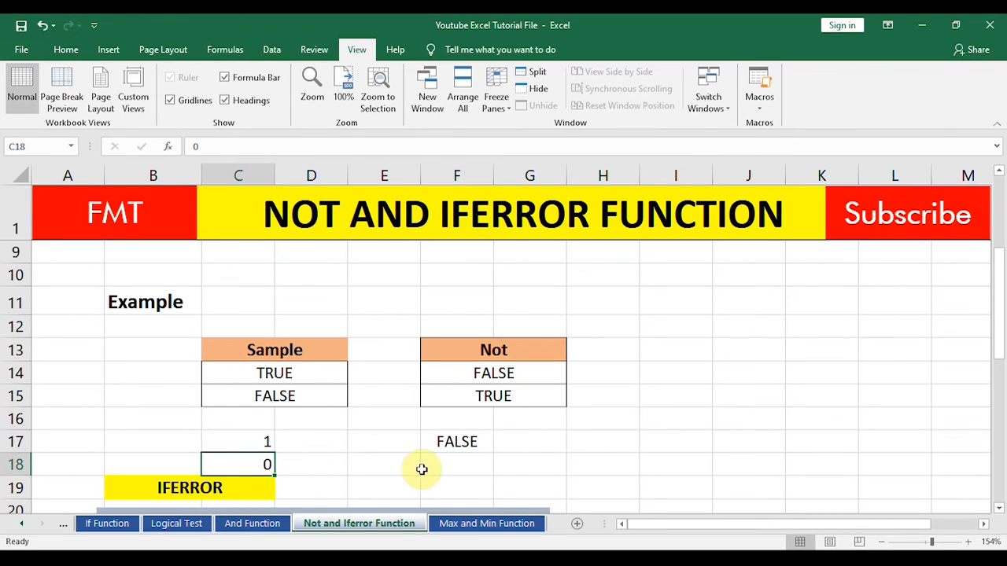
pyautogui.doubleClick(455, 469)
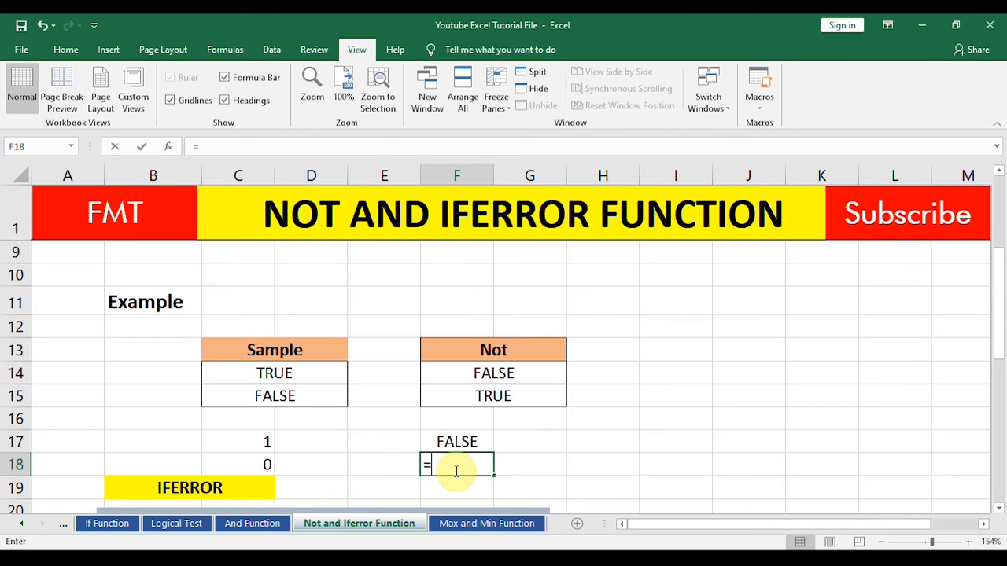
pyautogui.write('=not')
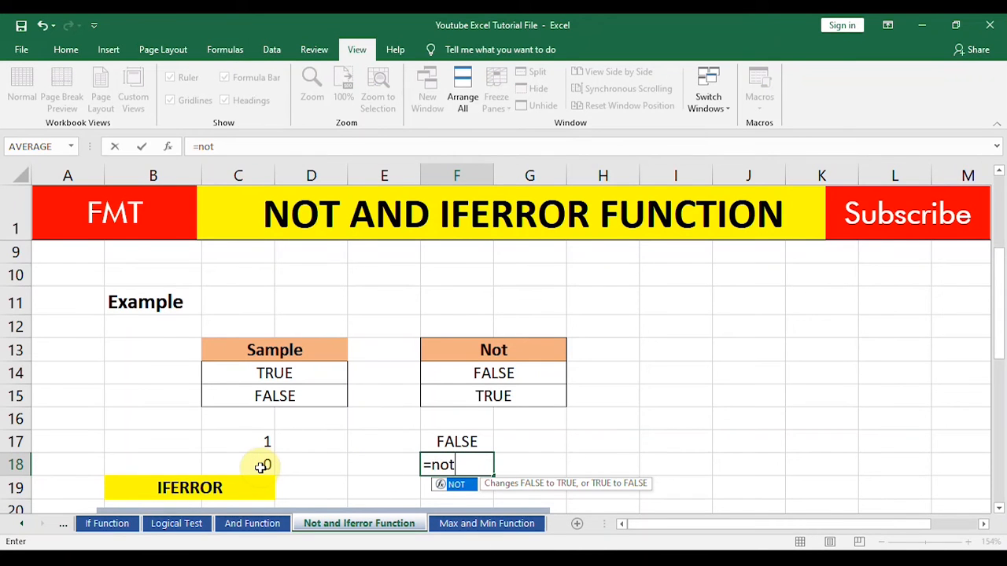
pyautogui.press('Tab')
pyautogui.click(258, 465)
pyautogui.press('Return')
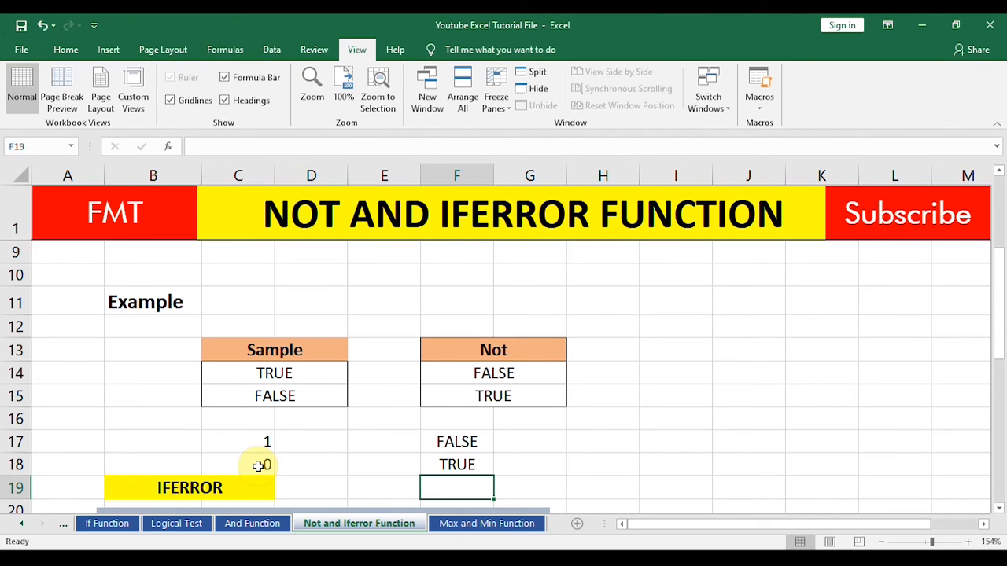
# Step: Compare each sample value in C14, C15, C17 and C18 with its NOT result in column F
pyautogui.press('Up')
pyautogui.press('Up')
pyautogui.press('Up')
pyautogui.press('Up')
pyautogui.press('Up')
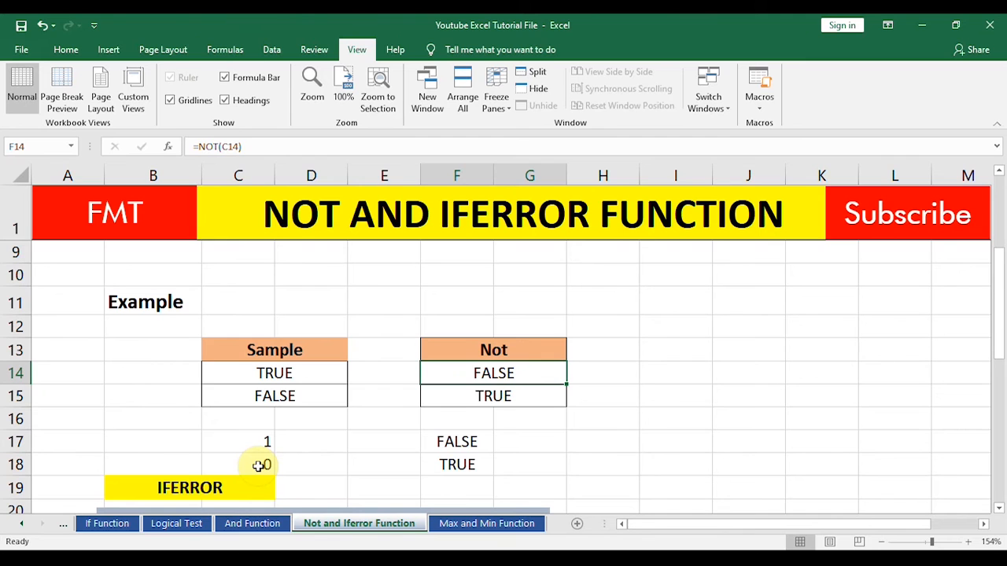
pyautogui.press('Left')
pyautogui.press('Left')
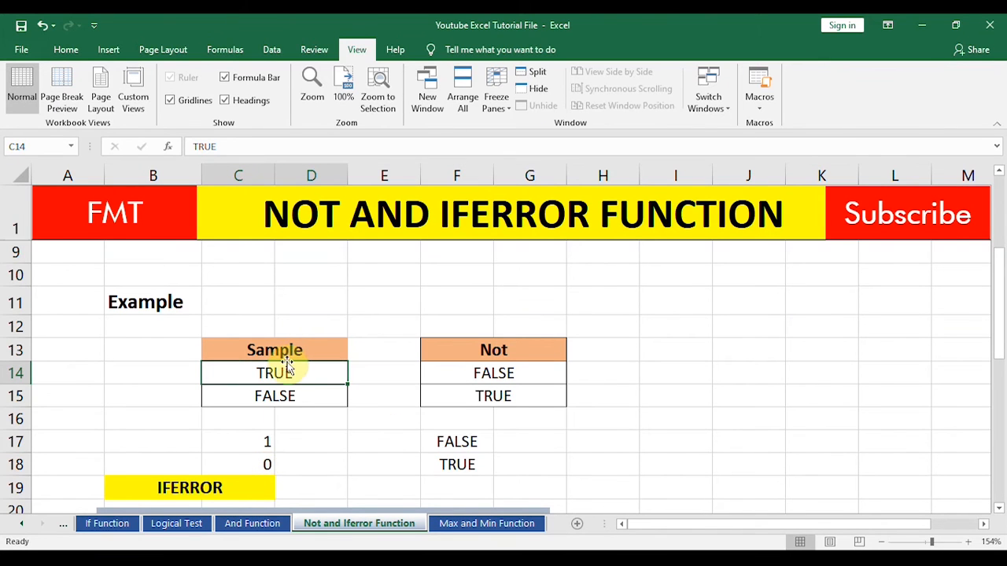
pyautogui.click(494, 375)
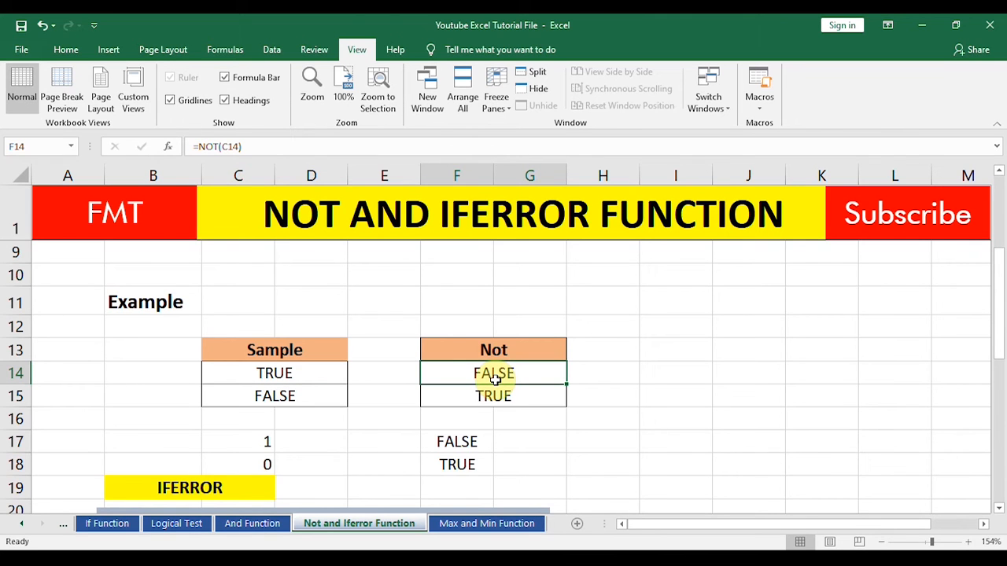
pyautogui.click(275, 373)
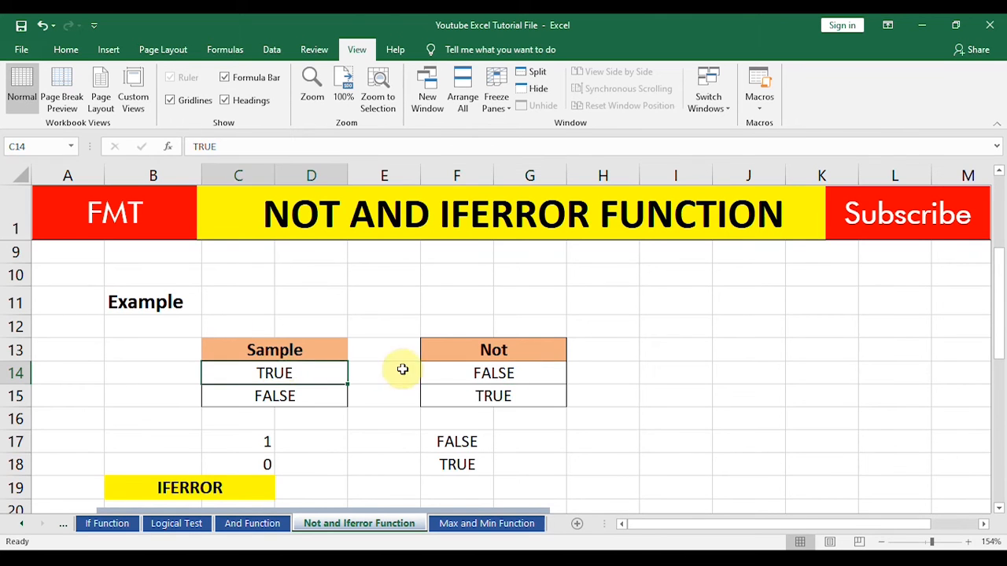
pyautogui.click(475, 377)
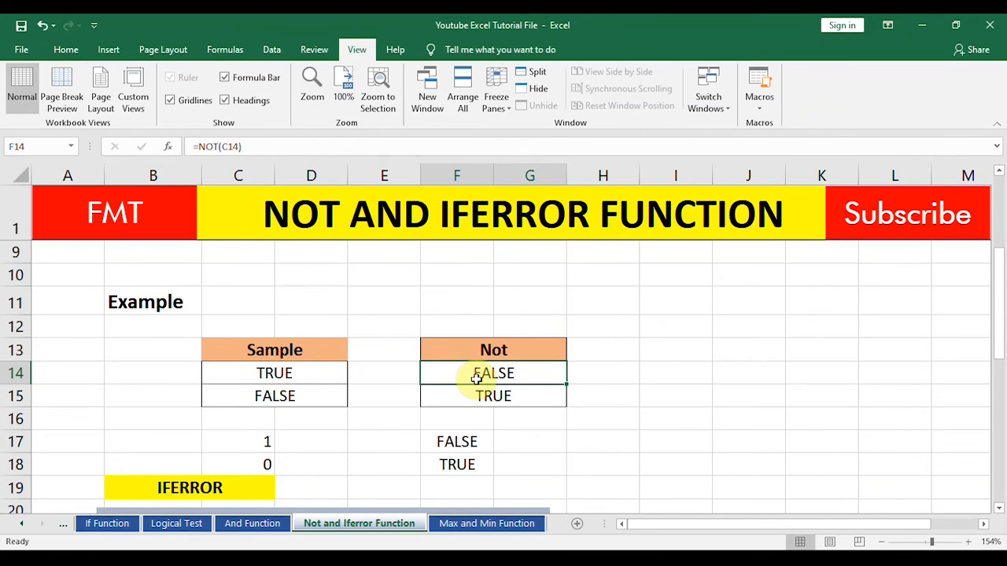
pyautogui.click(251, 401)
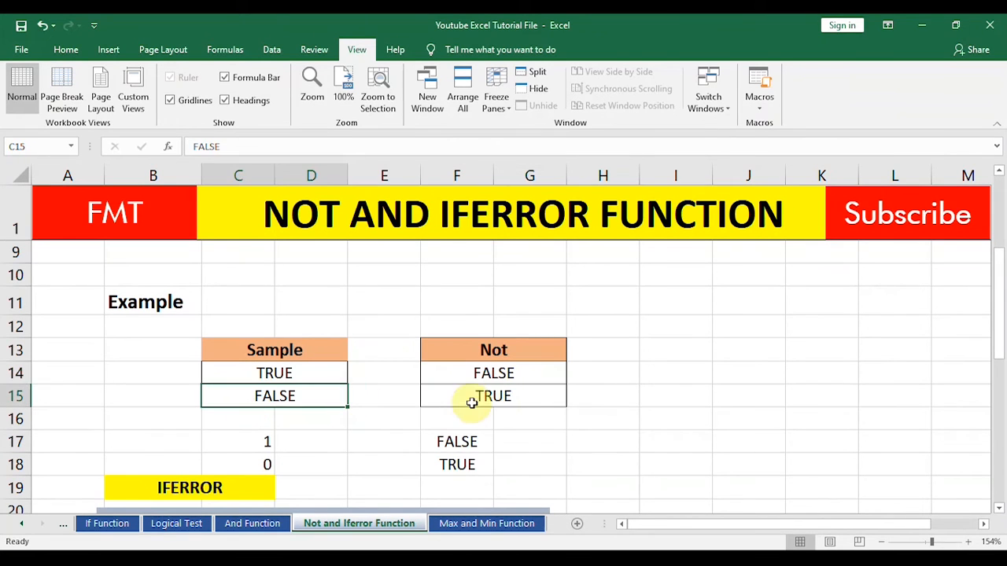
pyautogui.click(499, 411)
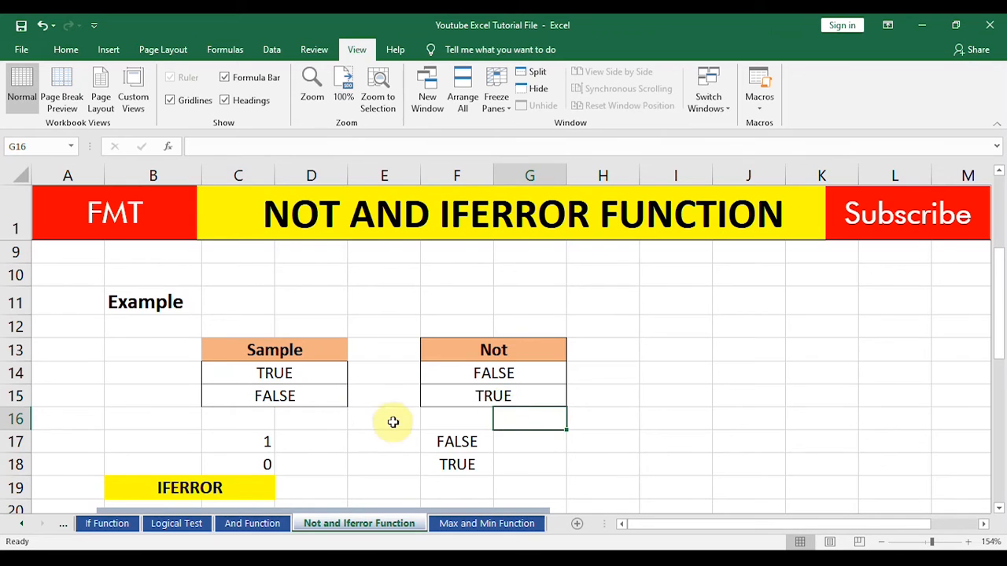
pyautogui.click(244, 447)
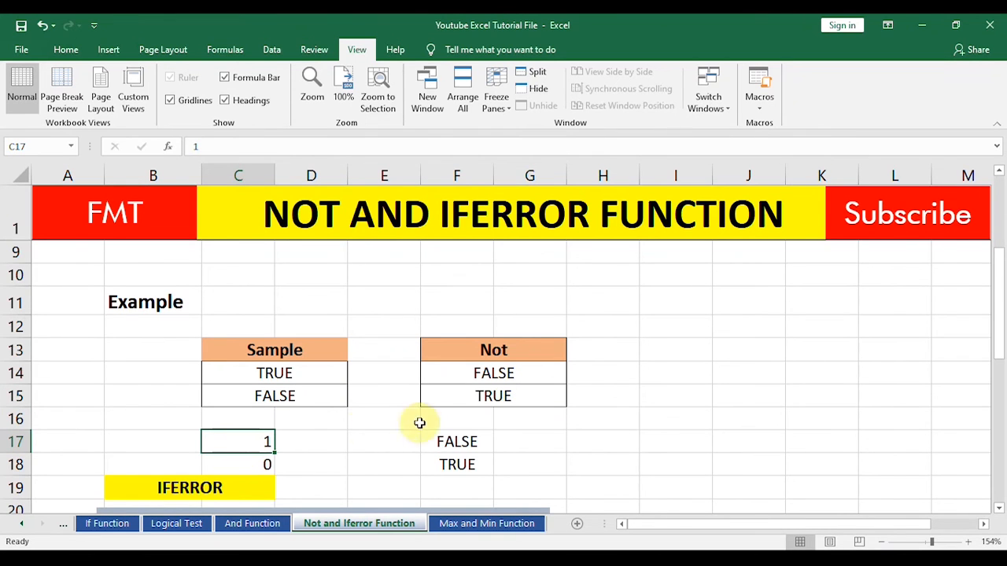
pyautogui.click(469, 442)
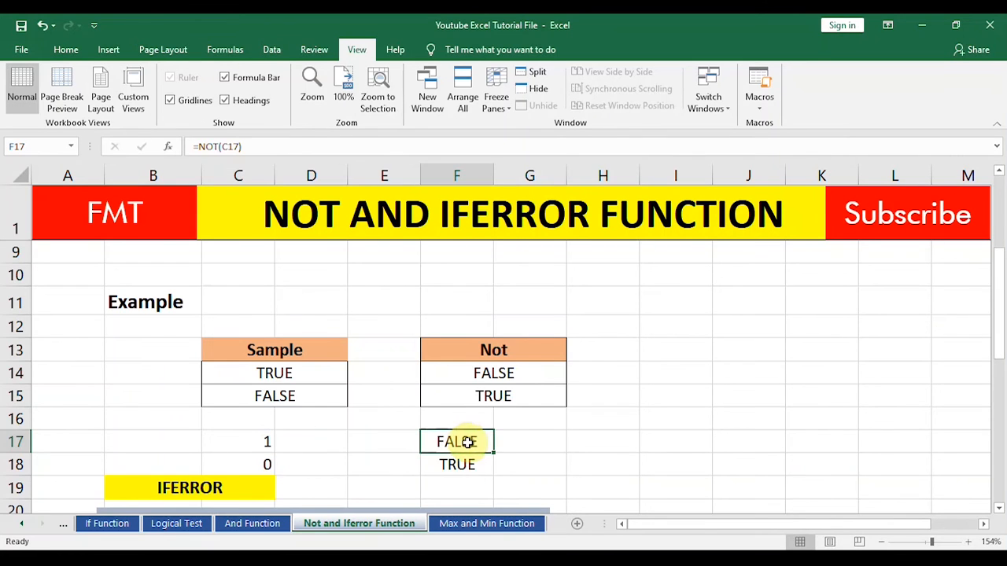
pyautogui.click(240, 460)
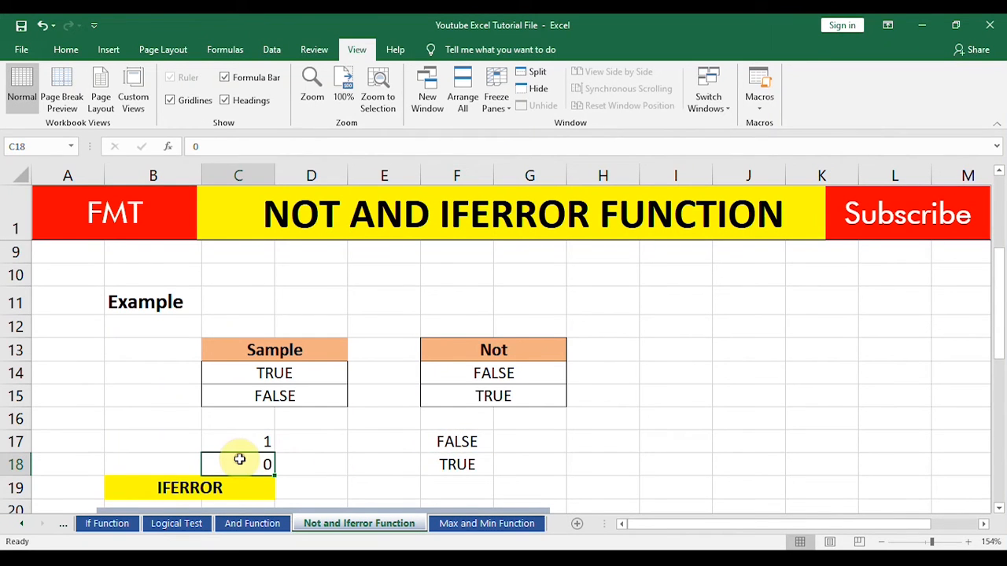
pyautogui.click(470, 463)
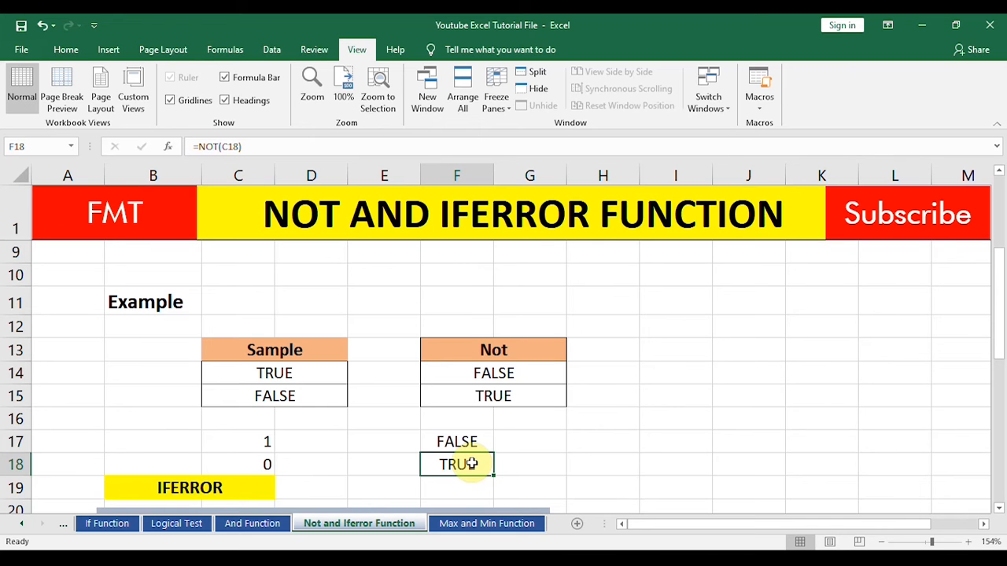
# Step: Look through the IFERROR section, covering its description and the Sample Data and Iferror Function table in rows 26 to 31
pyautogui.press('Down')
pyautogui.press('Down')
pyautogui.press('Down')
pyautogui.press('Down')
pyautogui.press('Down')
pyautogui.press('Down')
pyautogui.press('Down')
pyautogui.press('Down')
pyautogui.press('Down')
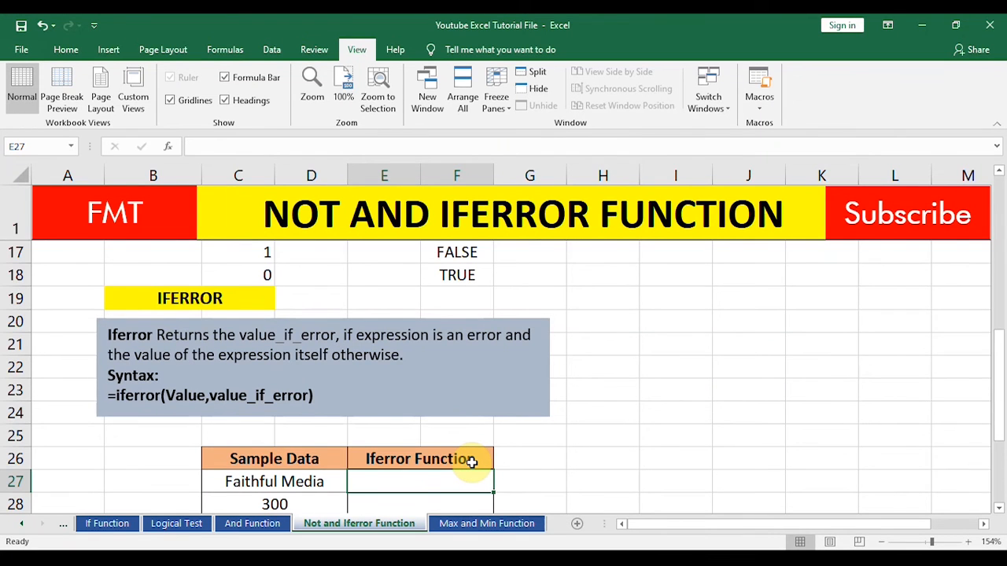
pyautogui.press('Down')
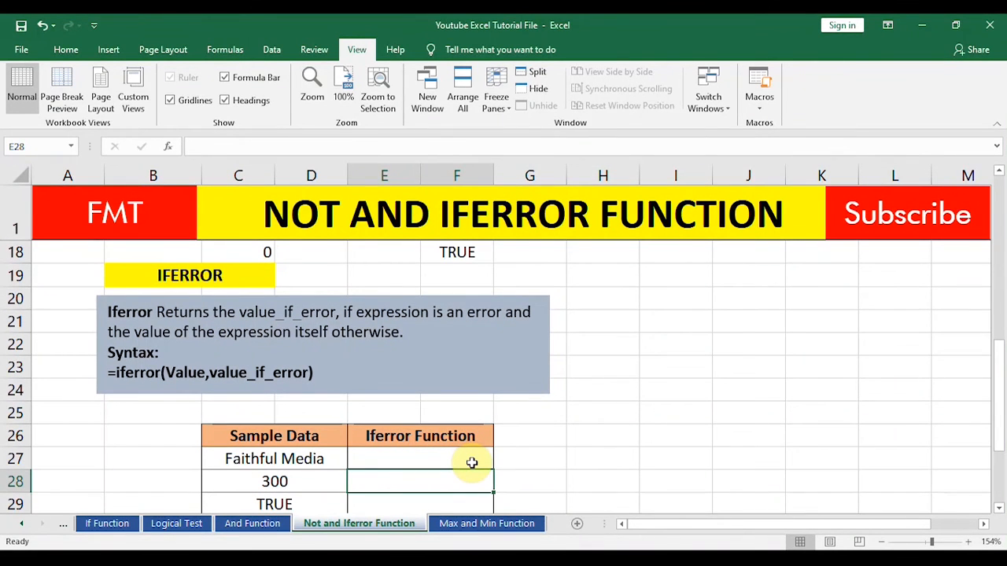
pyautogui.press('Down')
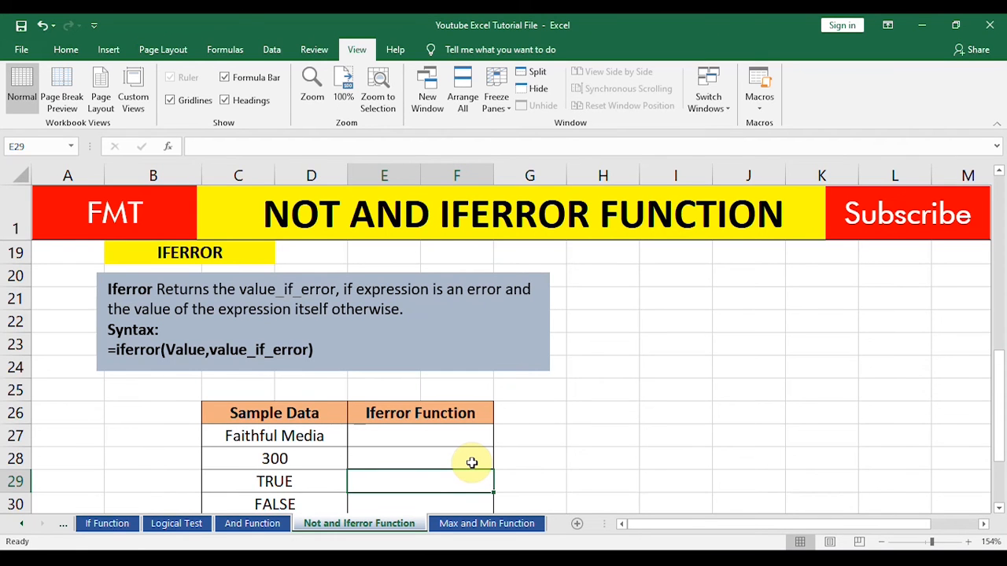
pyautogui.press('Down')
pyautogui.press('Down')
pyautogui.press('Down')
pyautogui.press('Down')
pyautogui.press('Down')
pyautogui.press('Down')
pyautogui.press('Down')
pyautogui.press('Down')
pyautogui.press('Down')
pyautogui.press('Down')
pyautogui.press('Up')
pyautogui.press('Up')
pyautogui.press('Up')
pyautogui.press('Up')
pyautogui.press('Up')
pyautogui.press('Up')
pyautogui.press('Up')
pyautogui.press('Up')
pyautogui.press('Up')
pyautogui.press('Up')
pyautogui.press('Up')
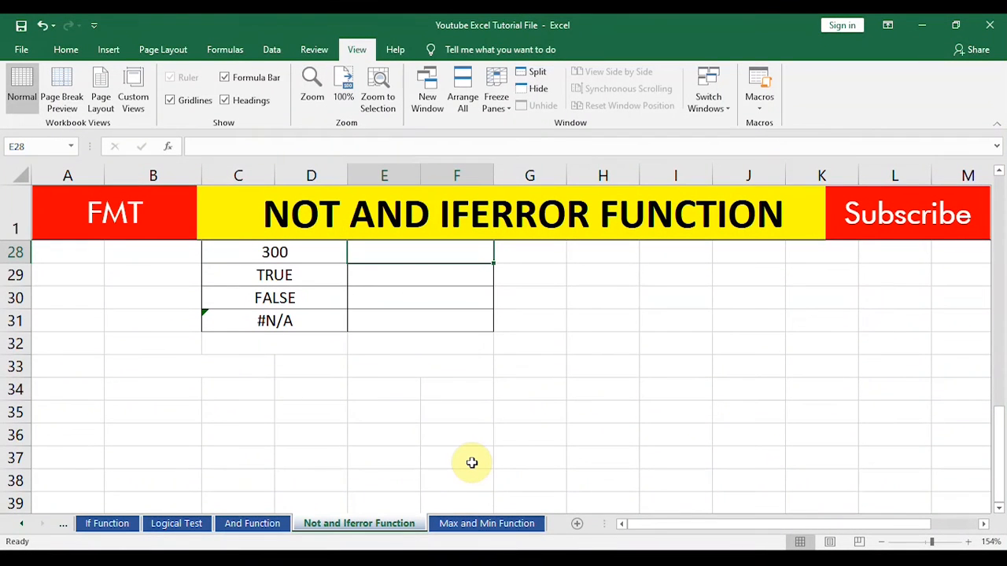
pyautogui.press('Up')
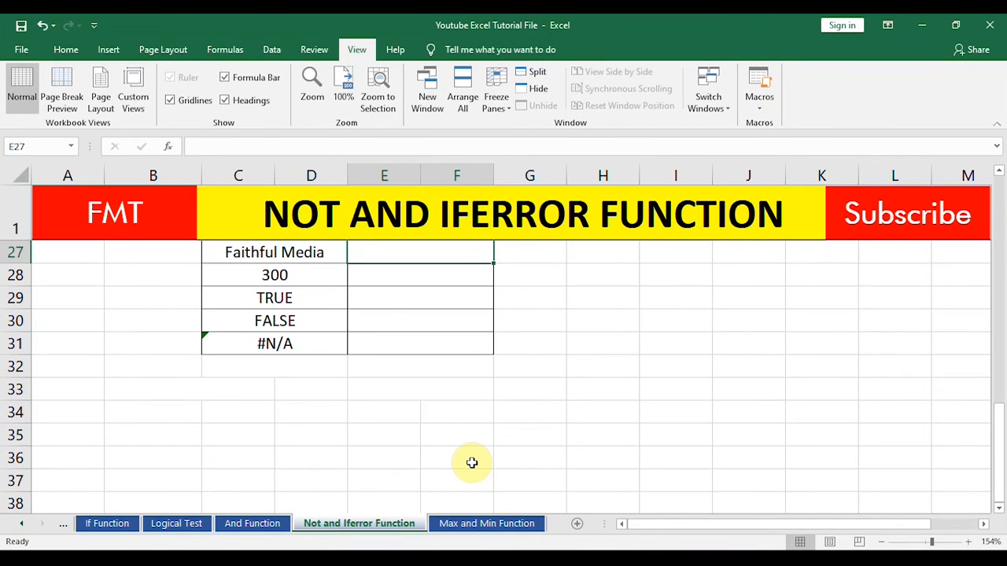
pyautogui.press('Down')
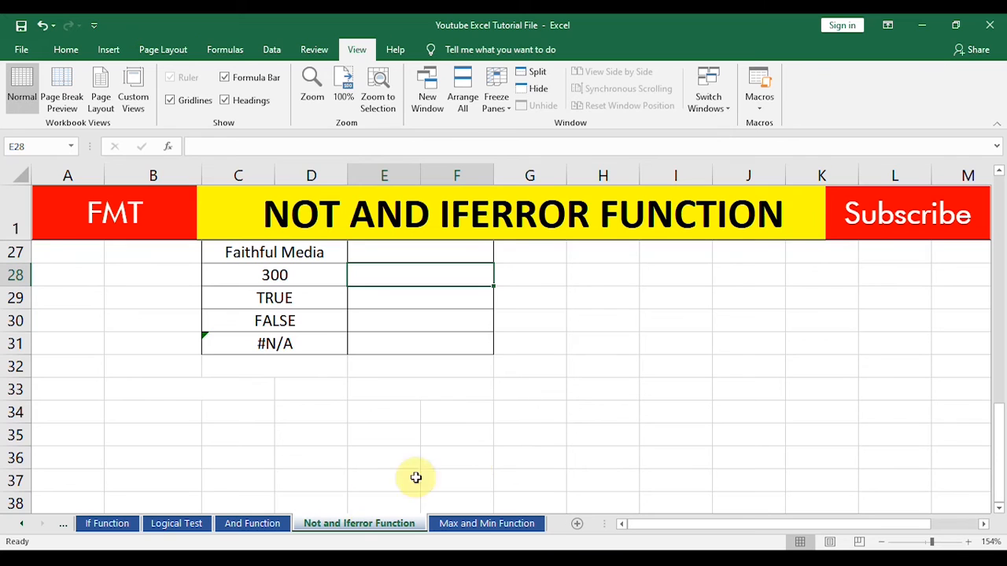
# Step: Inspect the VLOOKUP formula in the #N/A sample cell C31 and view its error-checking options
pyautogui.click(493, 410)
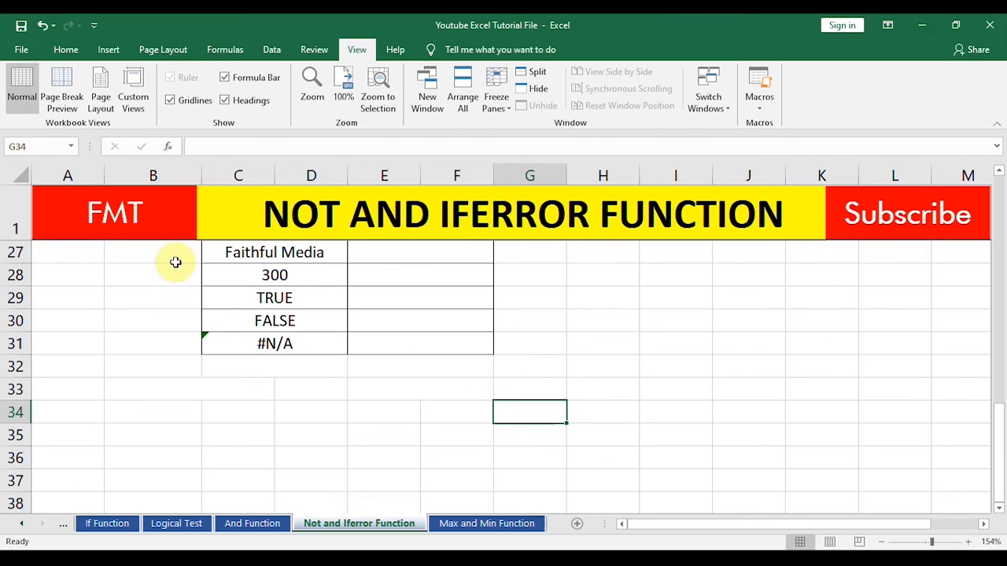
pyautogui.click(288, 344)
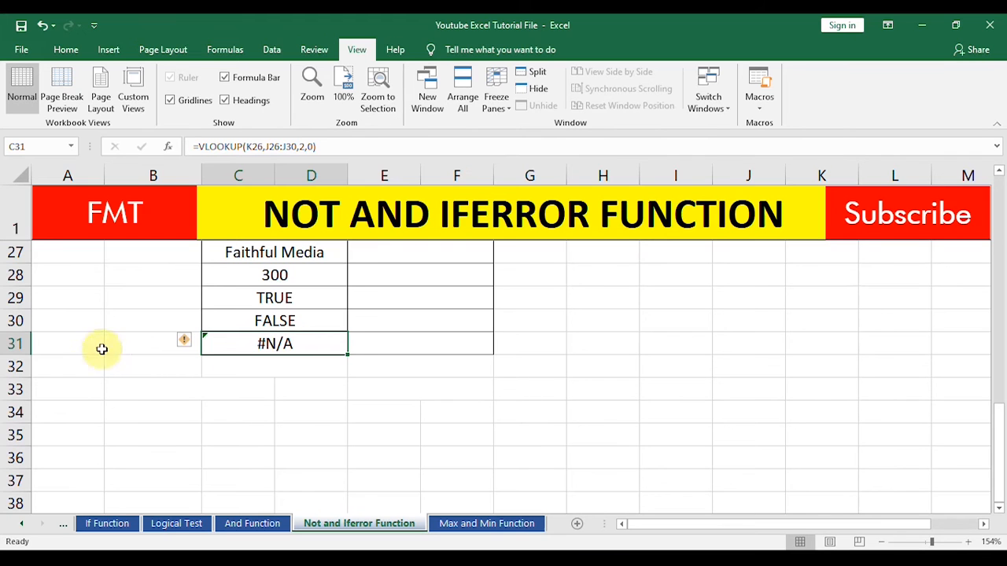
pyautogui.click(14, 343)
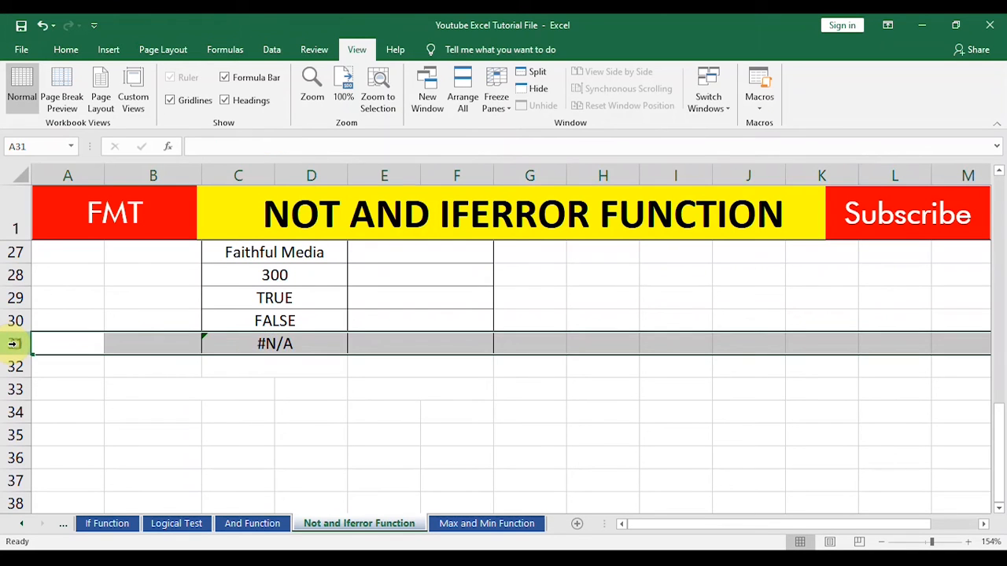
pyautogui.click(307, 349)
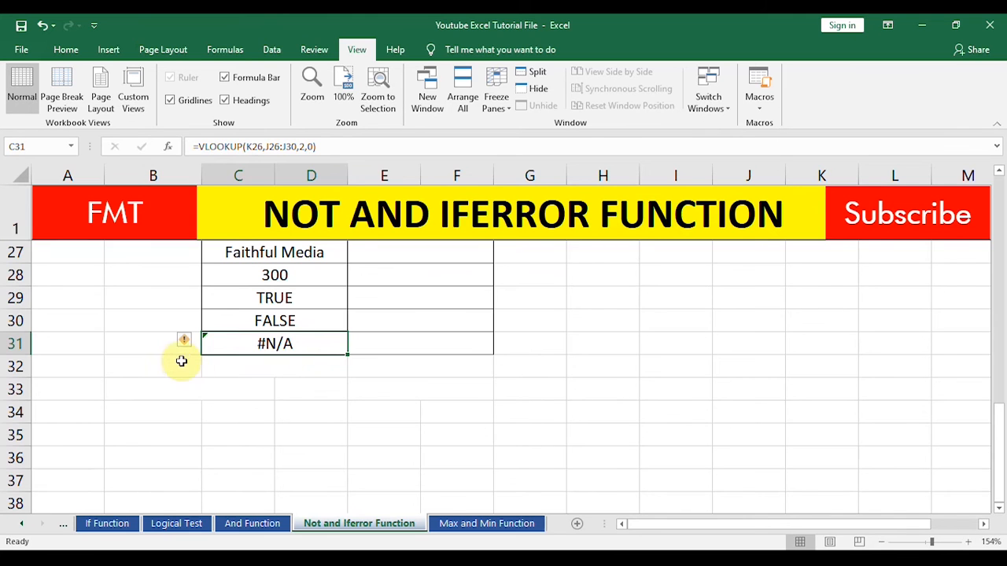
pyautogui.moveTo(187, 344)
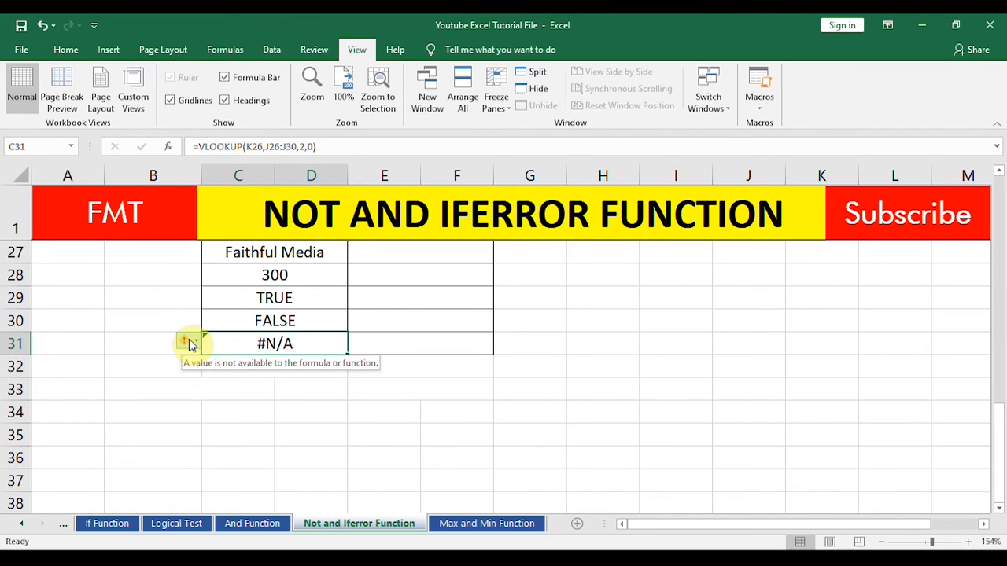
pyautogui.click(189, 343)
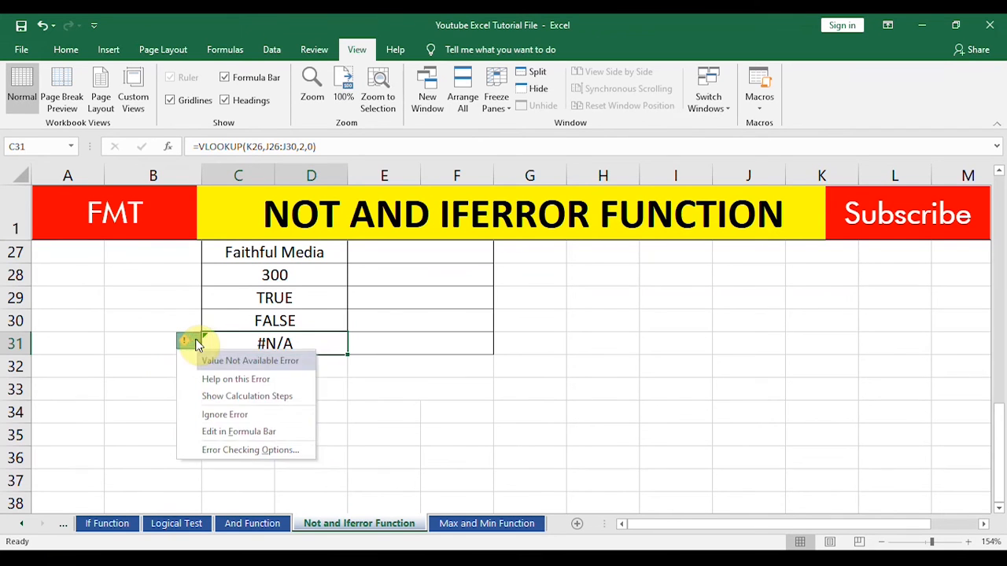
pyautogui.click(167, 366)
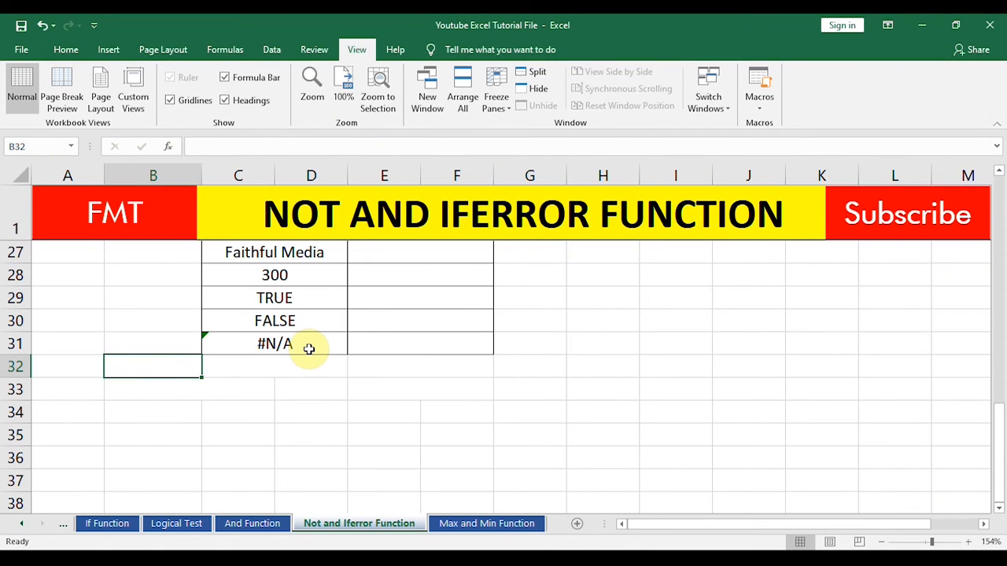
# Step: Examine the IFERROR syntax note, relating its value and value_if_error arguments to the #N/A sample in C31
pyautogui.click(423, 354)
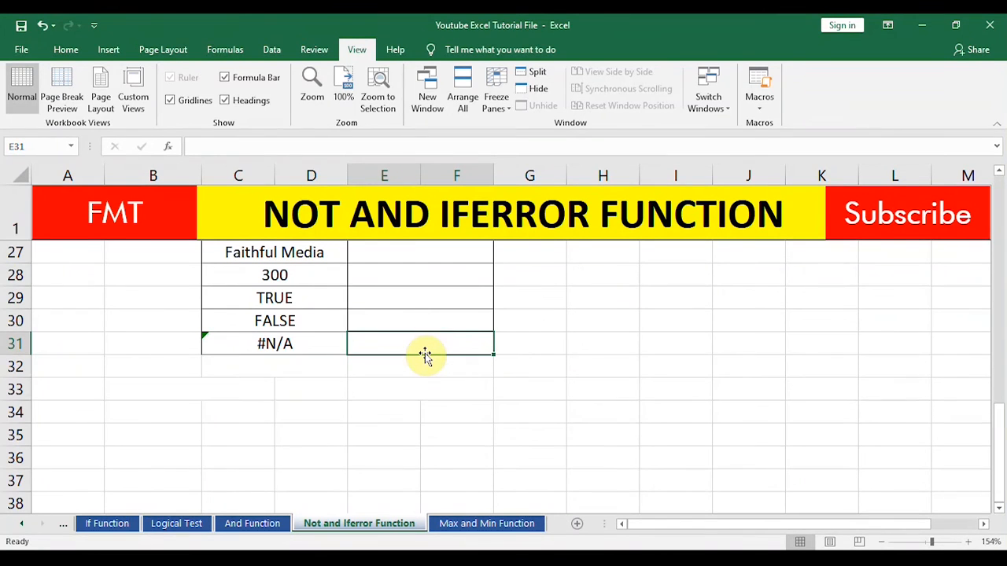
pyautogui.press('Up')
pyautogui.press('Up')
pyautogui.press('Up')
pyautogui.press('Up')
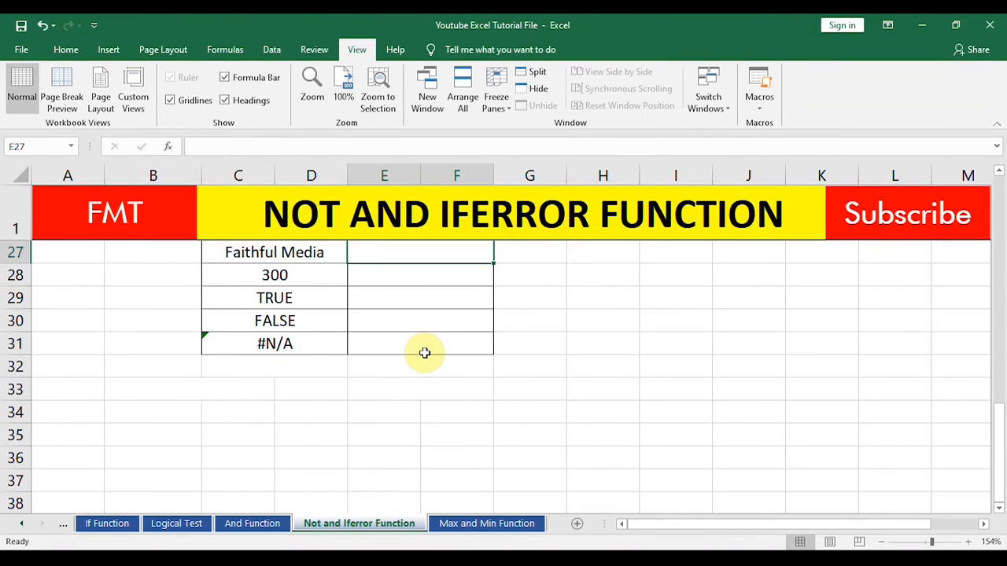
pyautogui.press('Up')
pyautogui.press('Down')
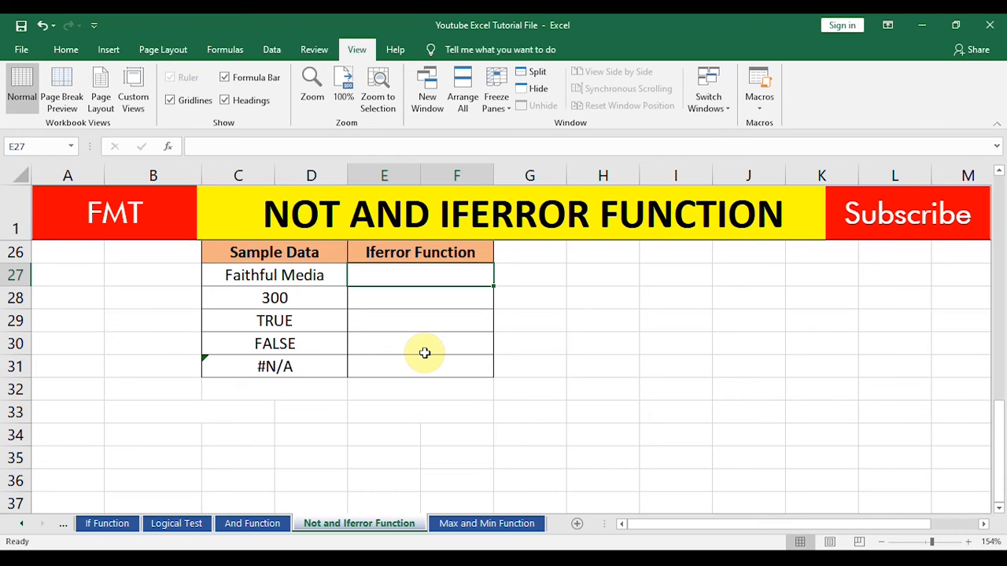
pyautogui.press('Up')
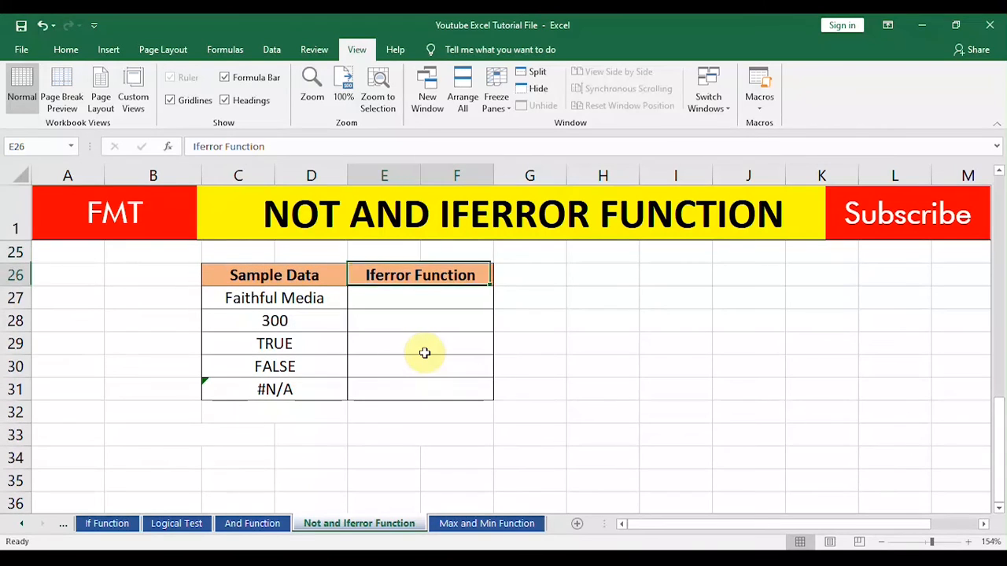
pyautogui.press('Down')
pyautogui.press('Up')
pyautogui.press('Up')
pyautogui.press('Up')
pyautogui.press('Up')
pyautogui.press('Up')
pyautogui.press('Up')
pyautogui.press('Up')
pyautogui.press('Down')
pyautogui.press('Down')
pyautogui.press('Down')
pyautogui.press('Down')
pyautogui.press('Down')
pyautogui.press('Down')
pyautogui.press('Down')
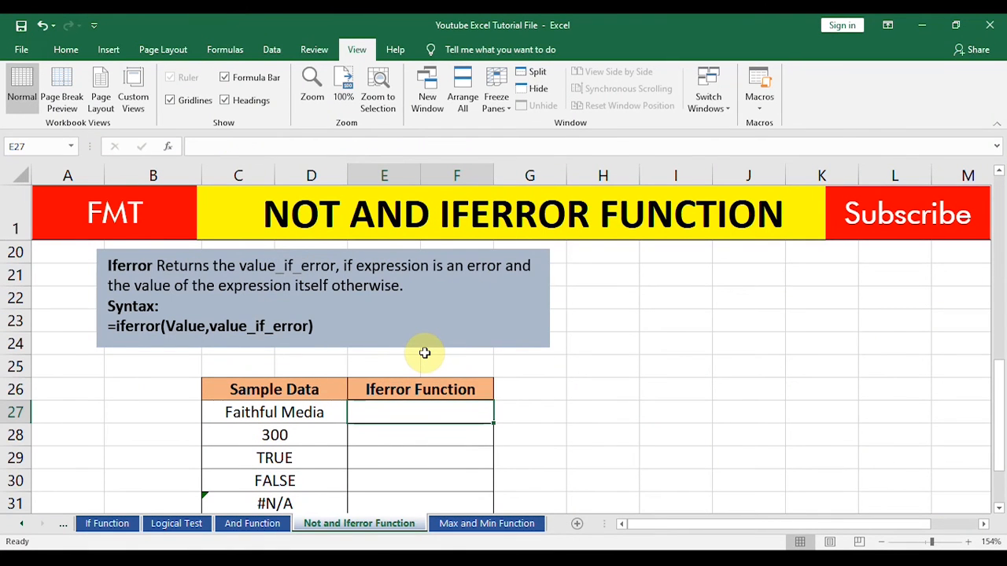
pyautogui.click(135, 329)
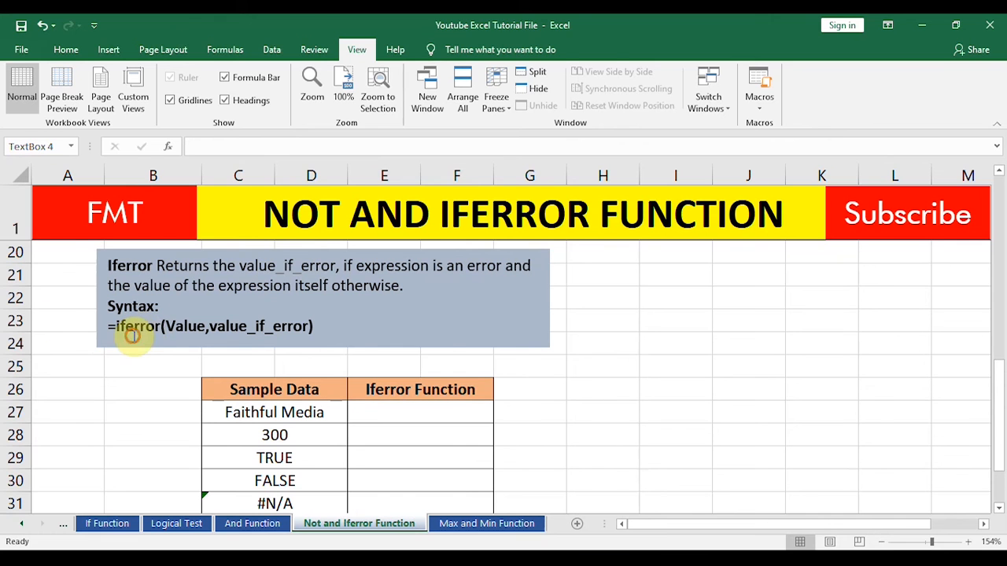
pyautogui.click(188, 328)
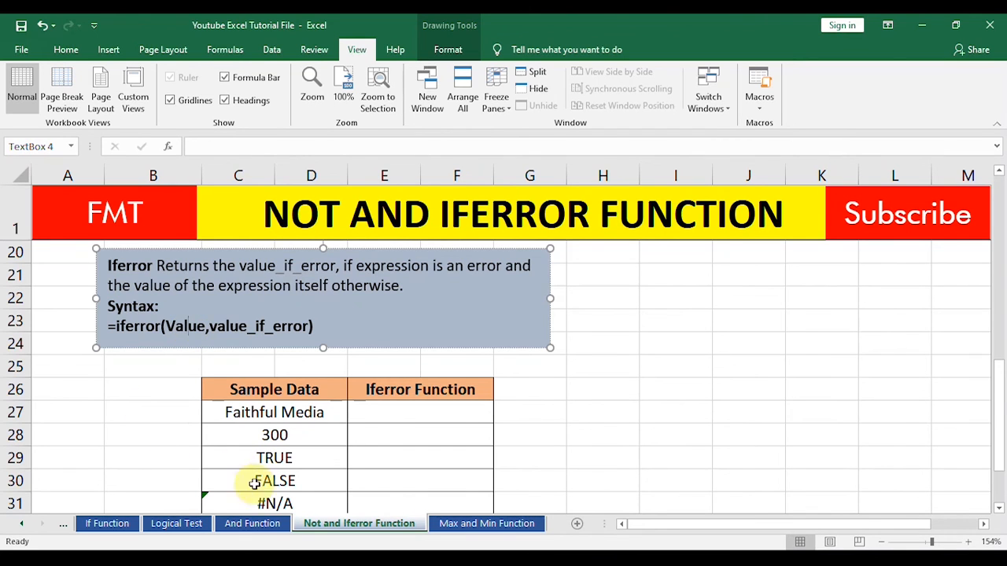
pyautogui.click(289, 507)
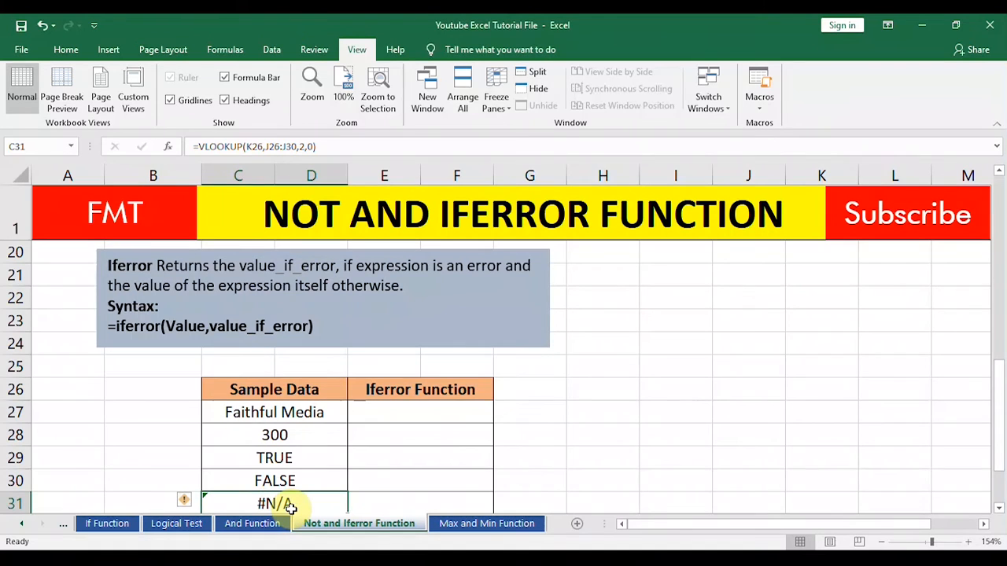
pyautogui.doubleClick(285, 327)
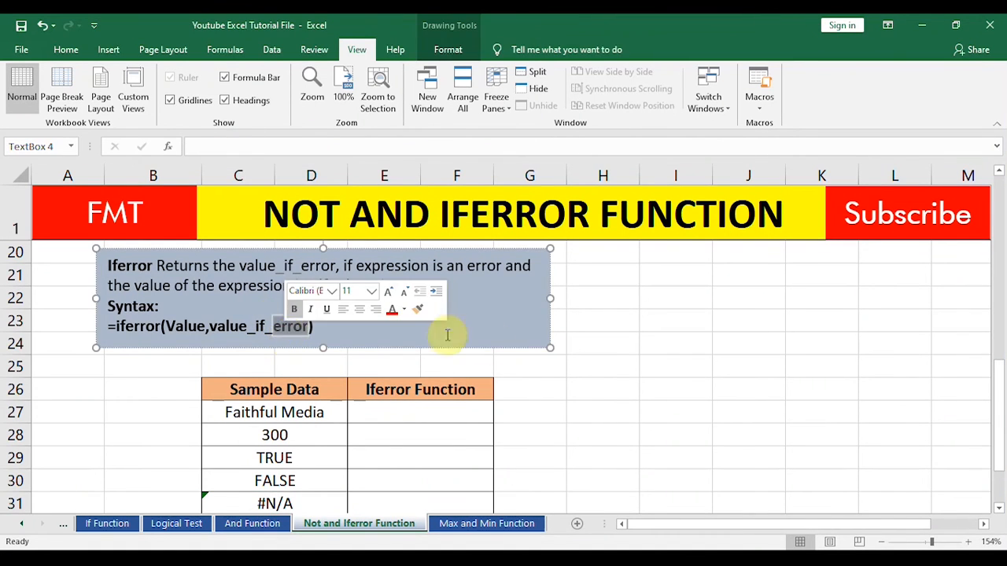
# Step: Enter an IFERROR formula in E27 that evaluates C27 with "Not Found" as the error value, and compare its result with C27
pyautogui.click(587, 412)
pyautogui.click(379, 407)
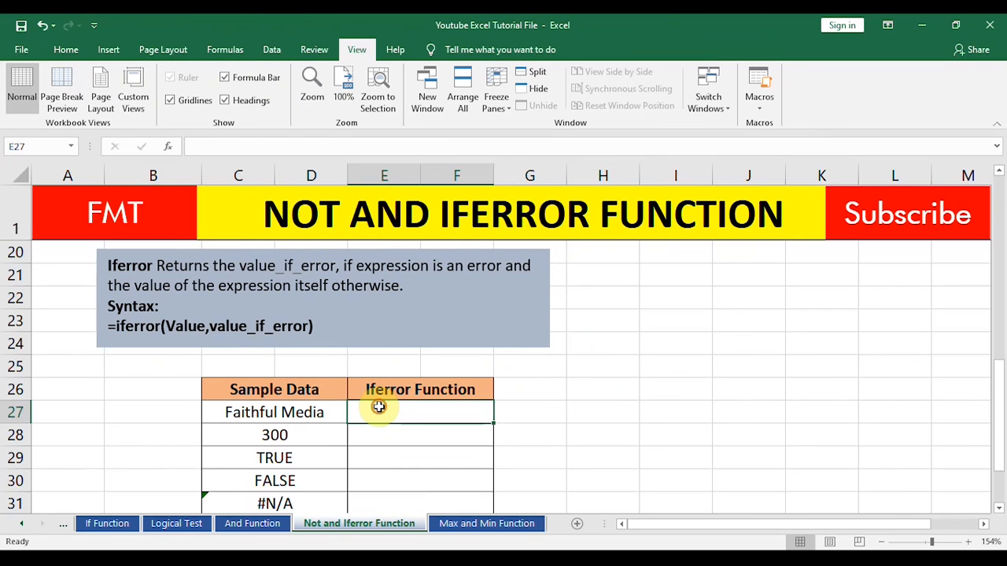
pyautogui.write('=if')
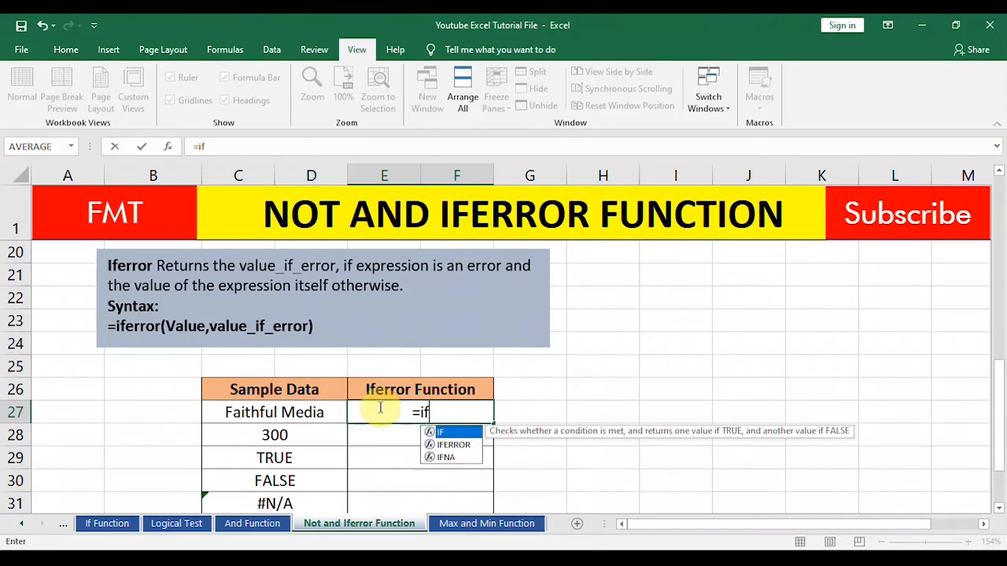
pyautogui.write('error')
pyautogui.press('Tab')
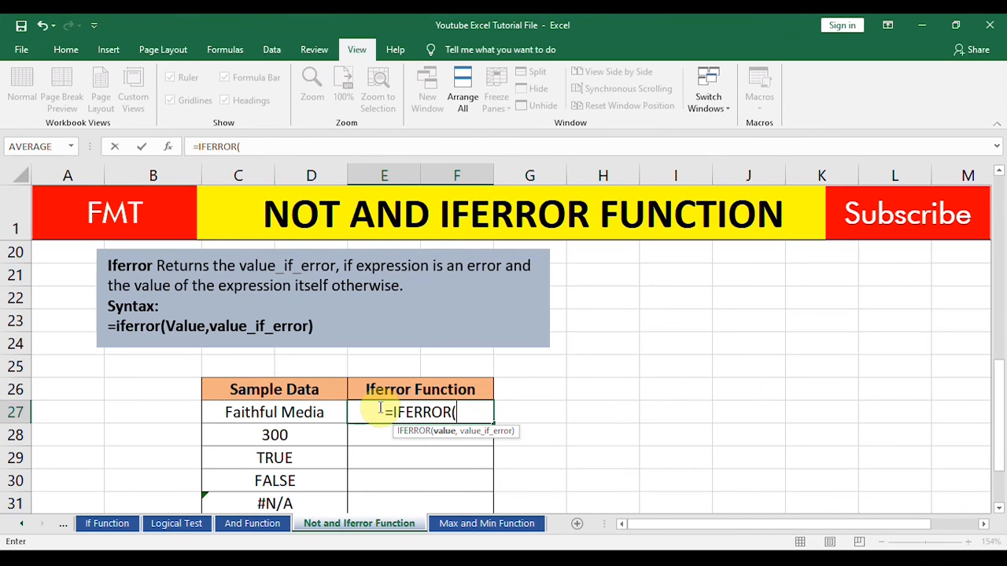
pyautogui.click(281, 415)
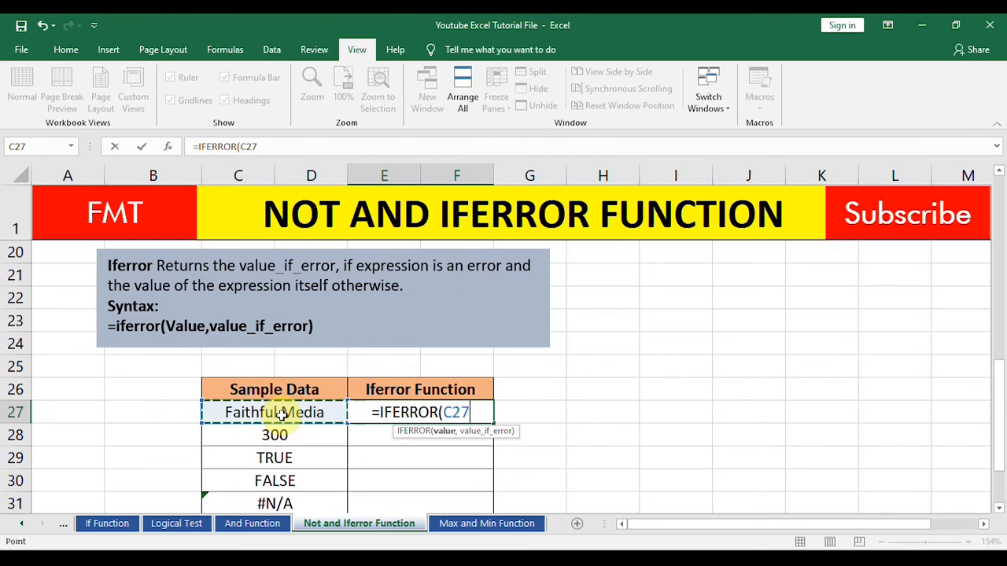
pyautogui.write('<')
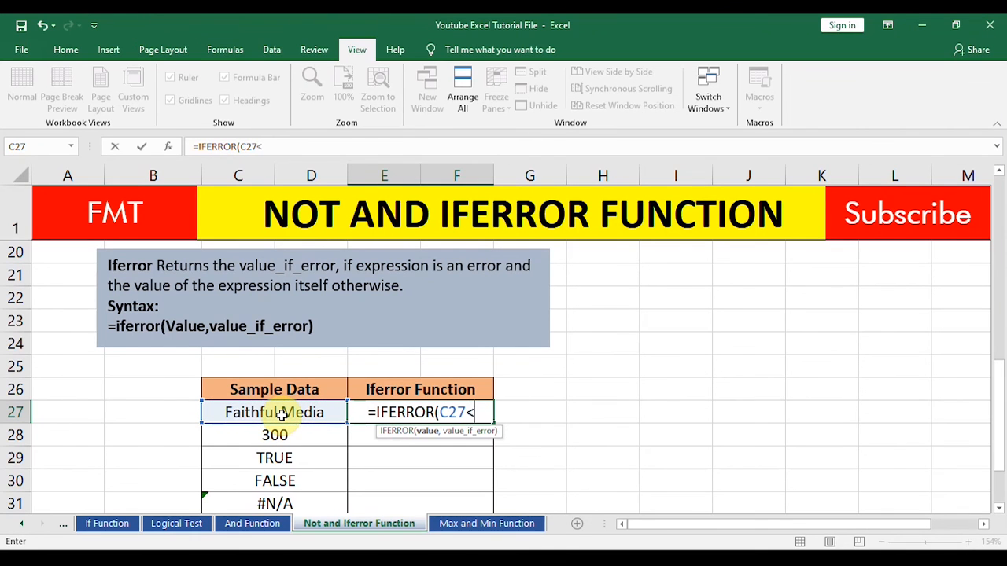
pyautogui.press('BackSpace')
pyautogui.write(',')
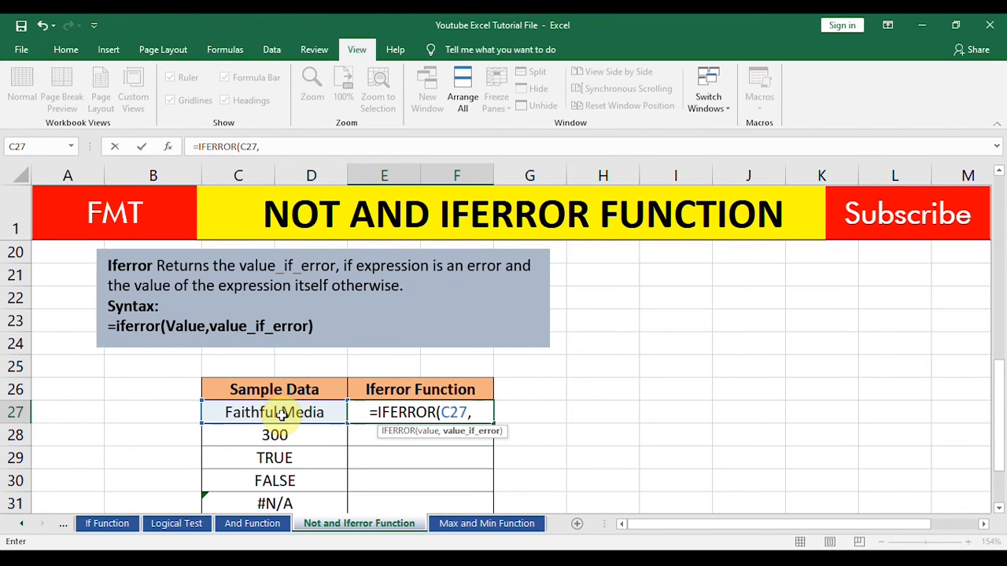
pyautogui.write('"')
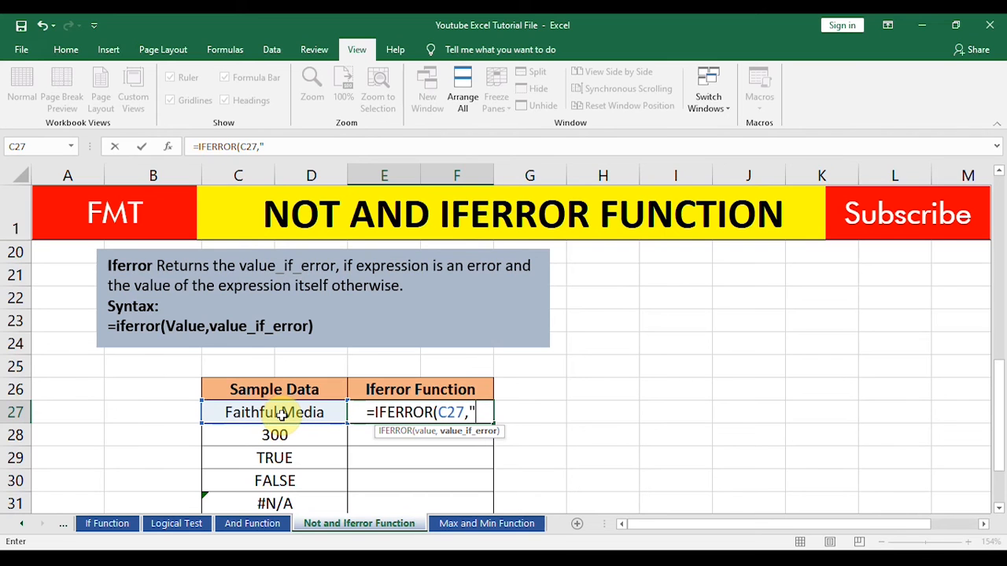
pyautogui.write('Not Fount')
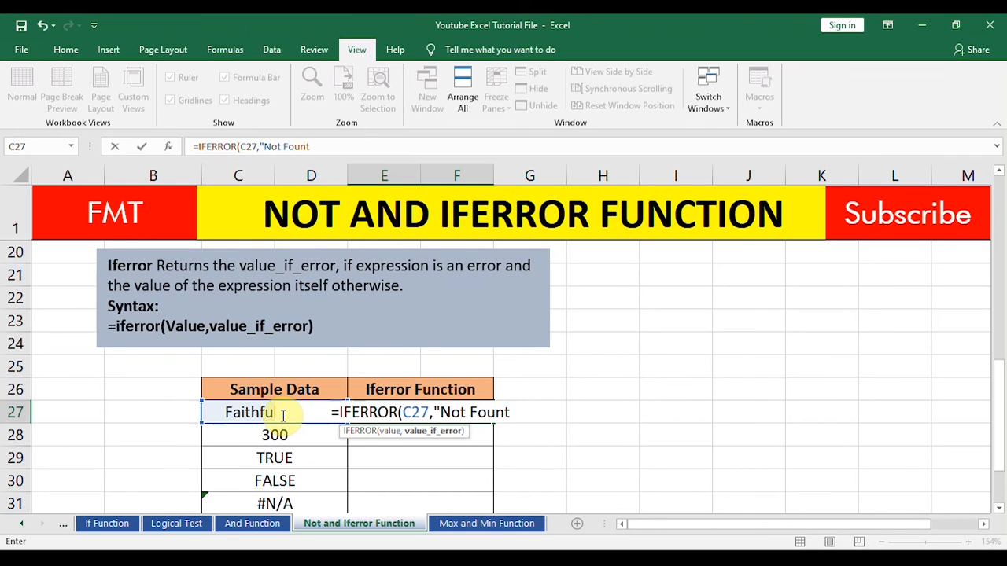
pyautogui.press('BackSpace')
pyautogui.write('d')
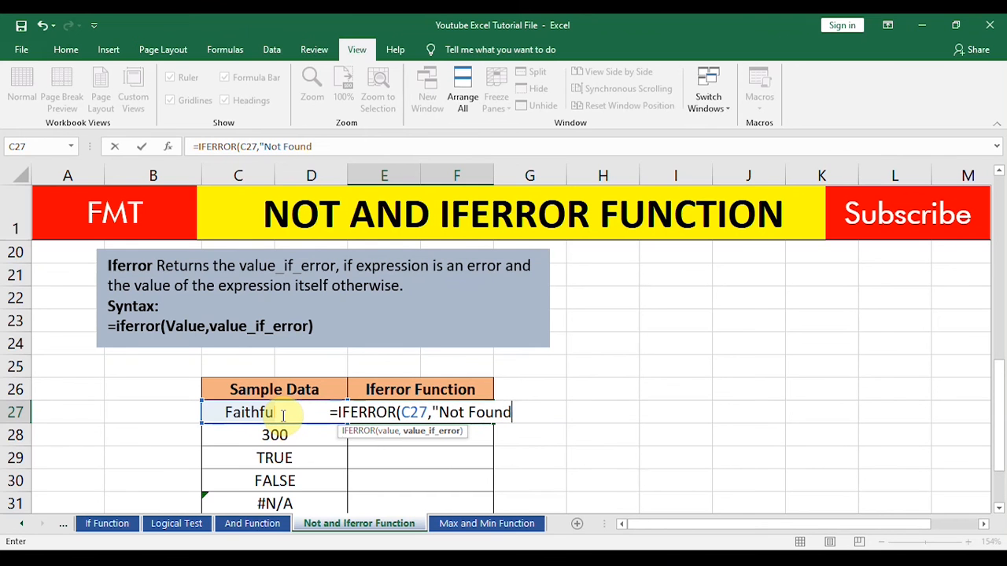
pyautogui.write('"')
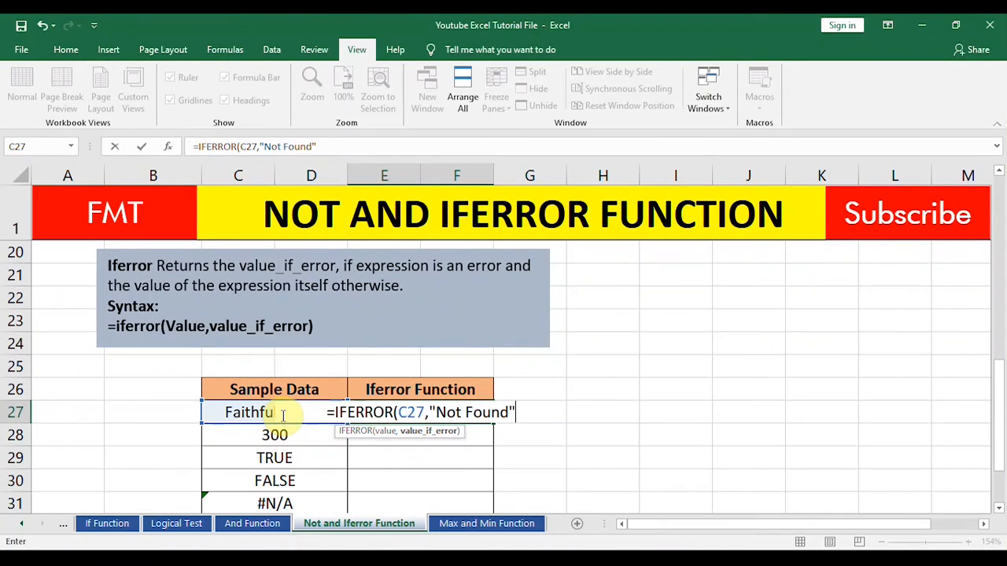
pyautogui.press('Return')
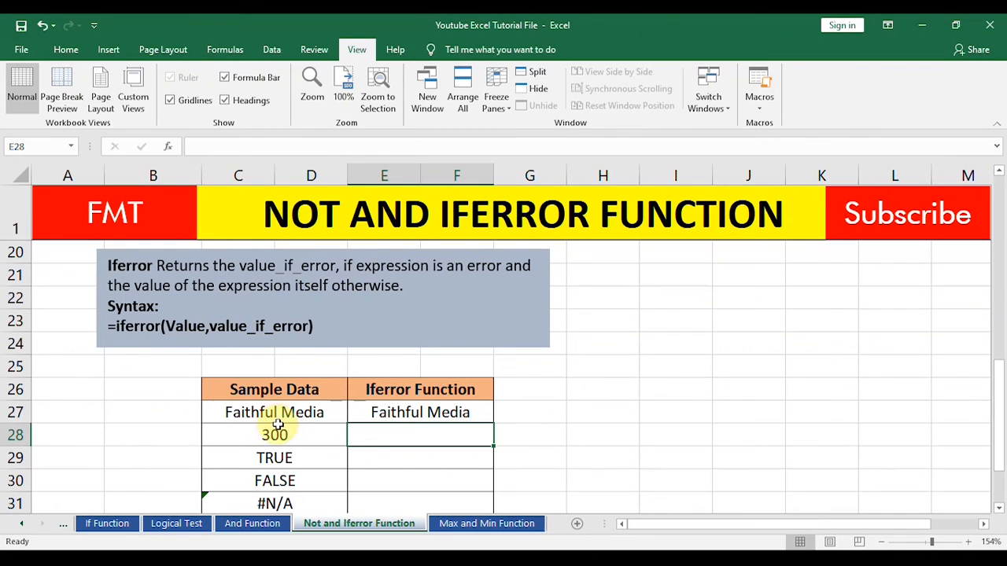
pyautogui.click(281, 415)
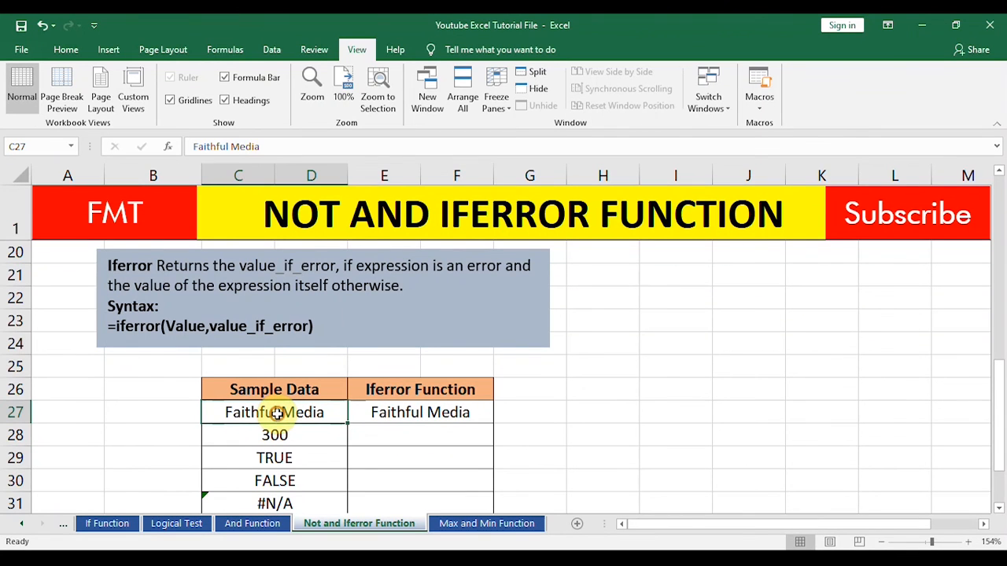
pyautogui.click(411, 412)
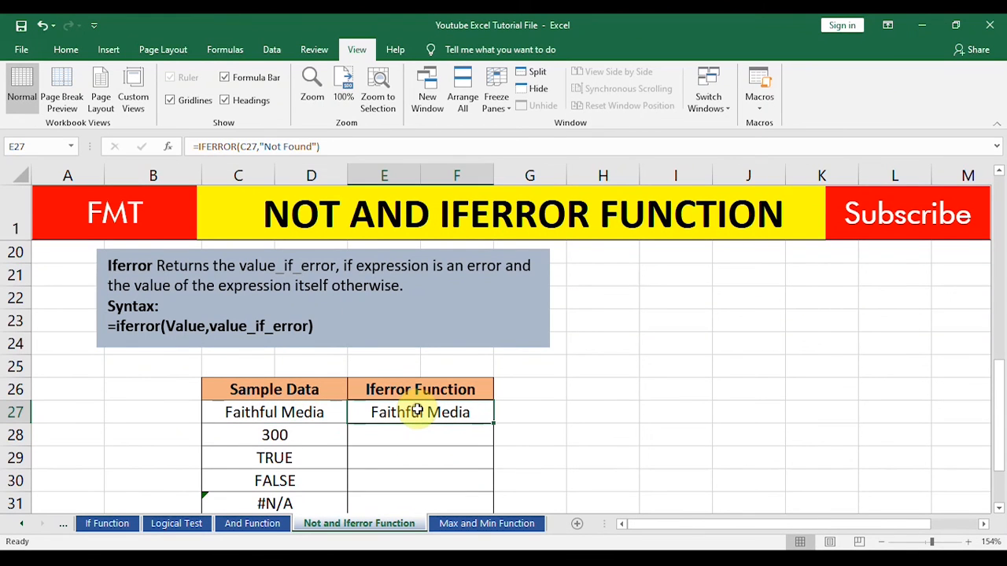
# Step: Change the sample value in C27 to "Bright" and check it against the IFERROR result in E27
pyautogui.click(299, 410)
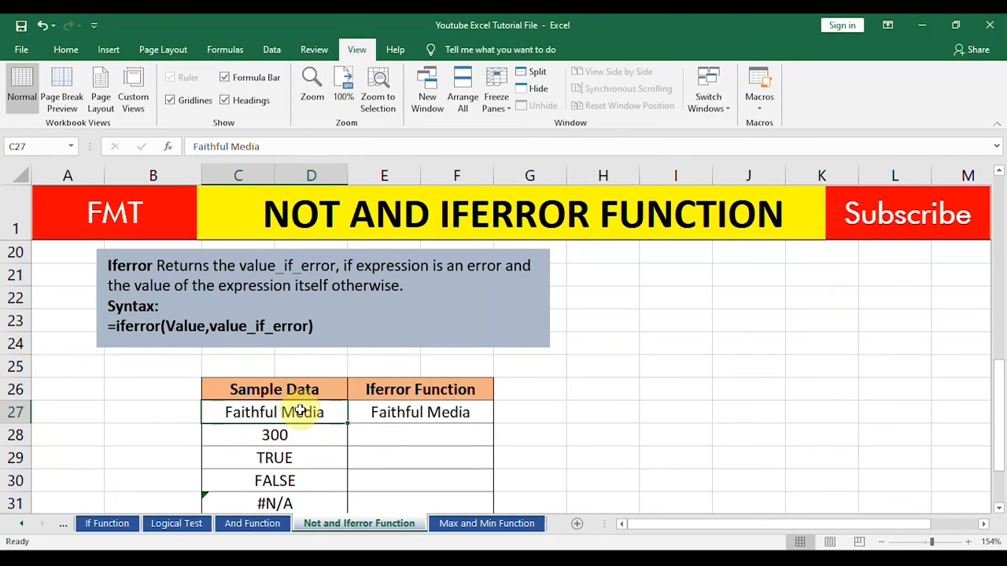
pyautogui.write('Bright')
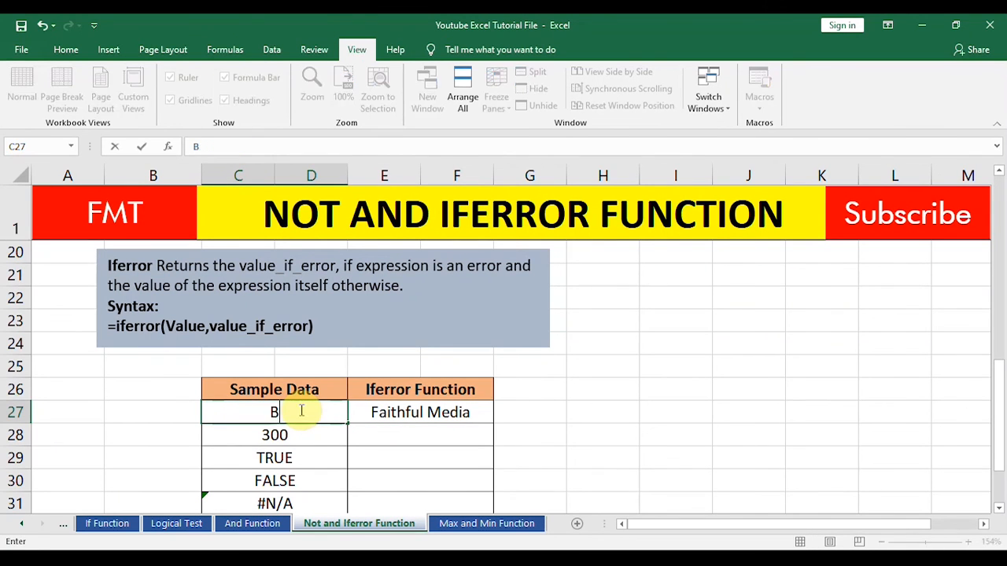
pyautogui.press('Return')
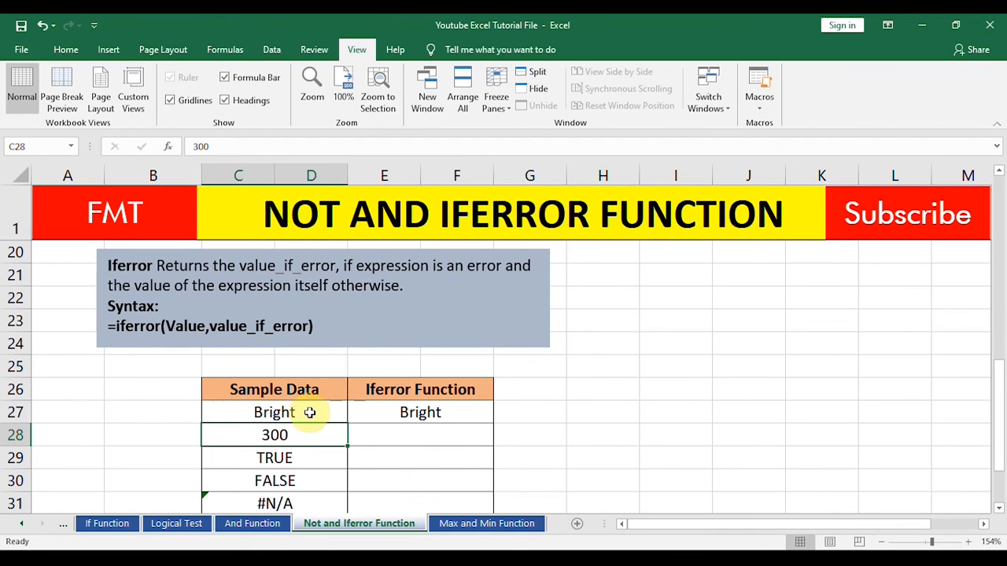
pyautogui.click(300, 411)
pyautogui.click(445, 418)
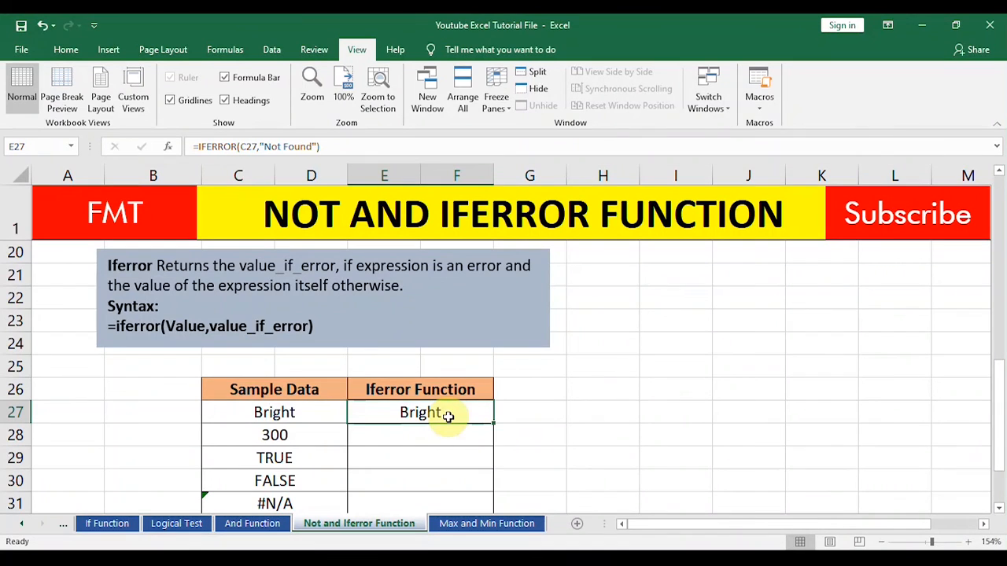
pyautogui.click(275, 413)
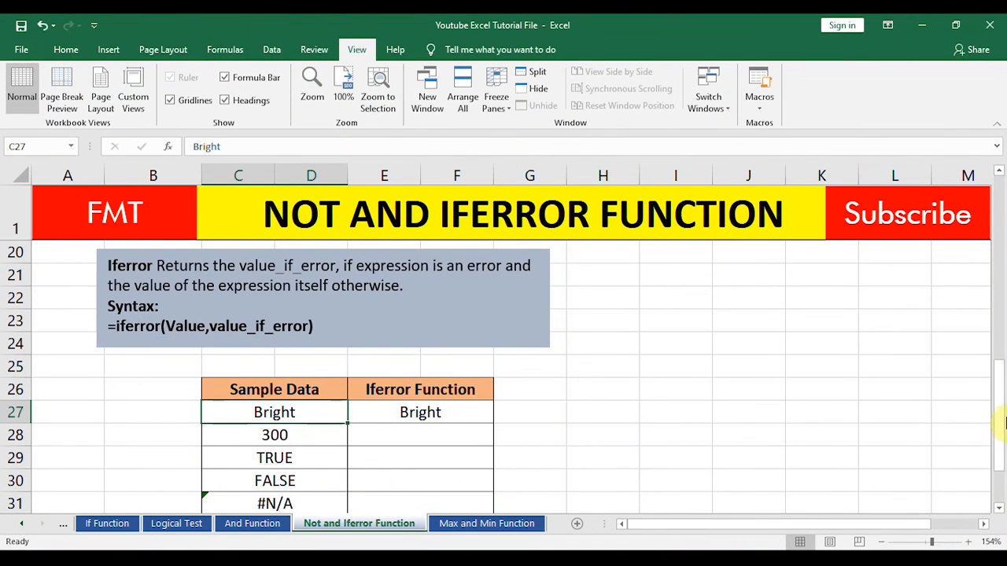
# Step: Copy the IFERROR formula from E27 down through E31 to cover the remaining sample values
pyautogui.moveTo(1000, 425); pyautogui.dragTo(1002, 445)
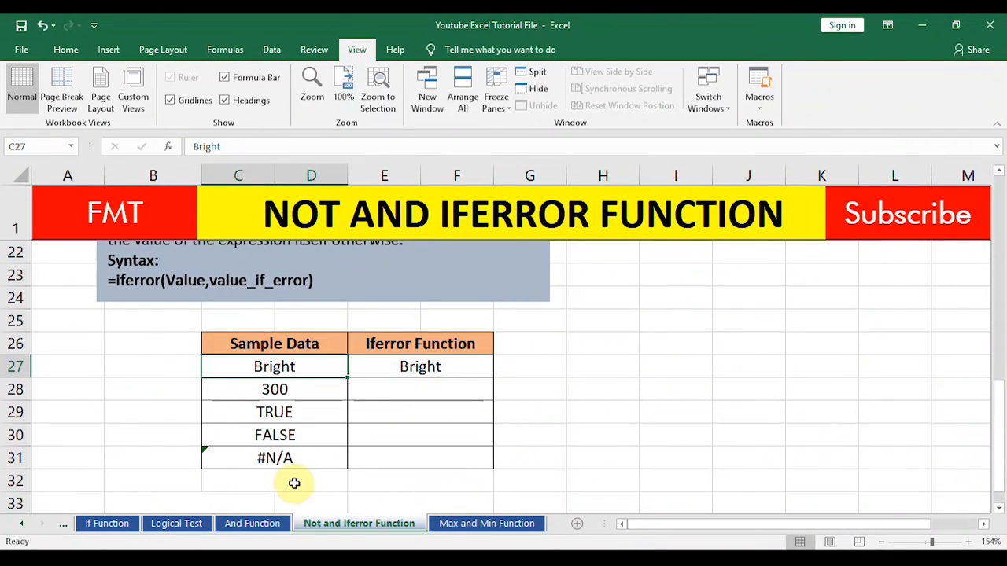
pyautogui.click(303, 456)
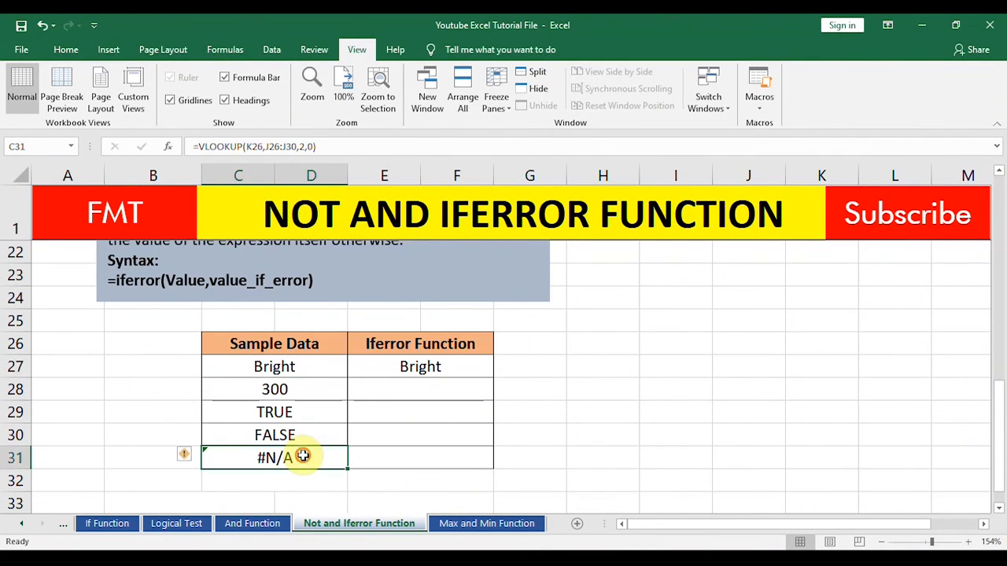
pyautogui.click(423, 366)
pyautogui.moveTo(493, 379); pyautogui.dragTo(489, 461)
pyautogui.click(572, 450)
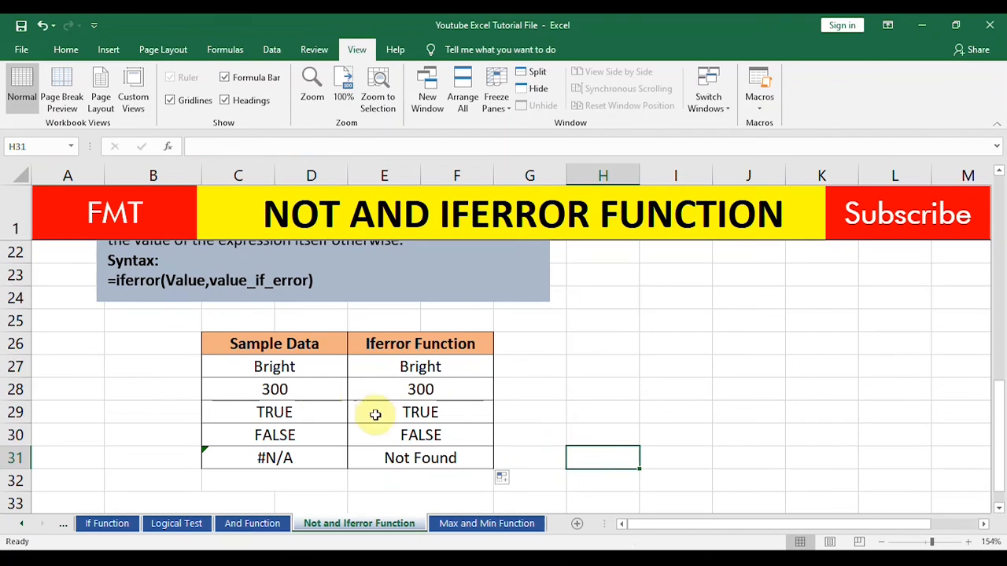
# Step: Compare the sample values in C27 to C30 with the IFERROR formula results beside them
pyautogui.click(256, 367)
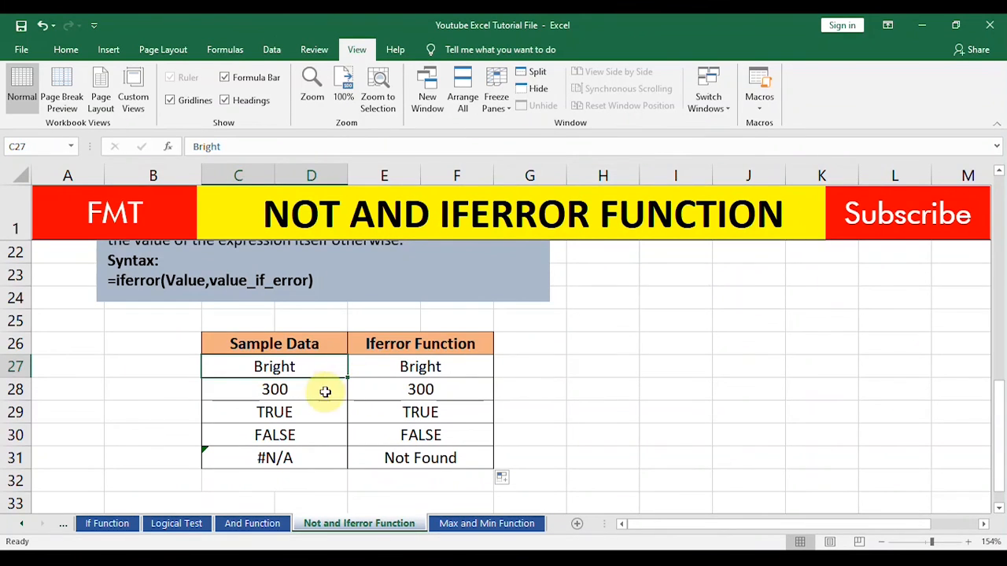
pyautogui.click(277, 390)
pyautogui.click(401, 392)
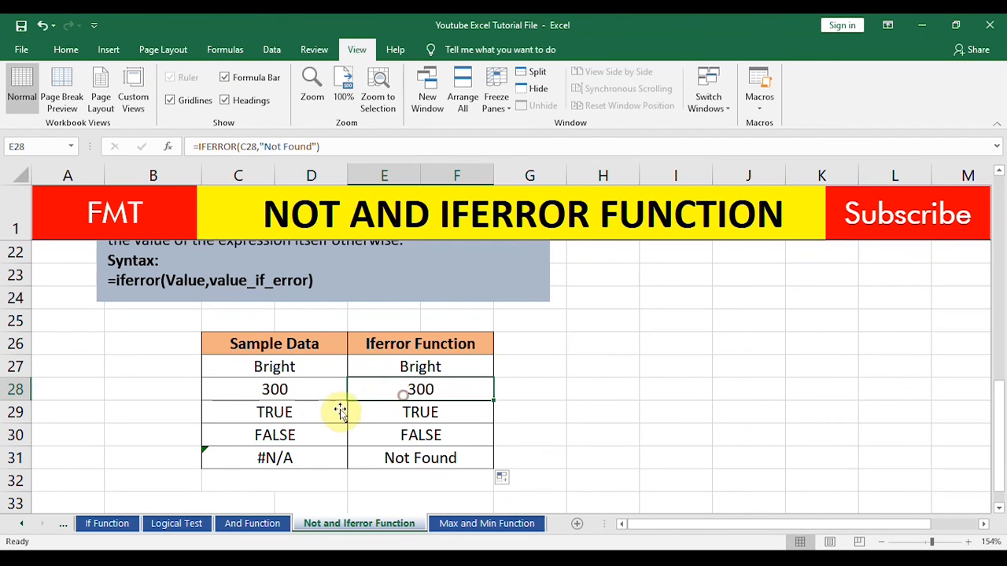
pyautogui.click(283, 415)
pyautogui.click(400, 413)
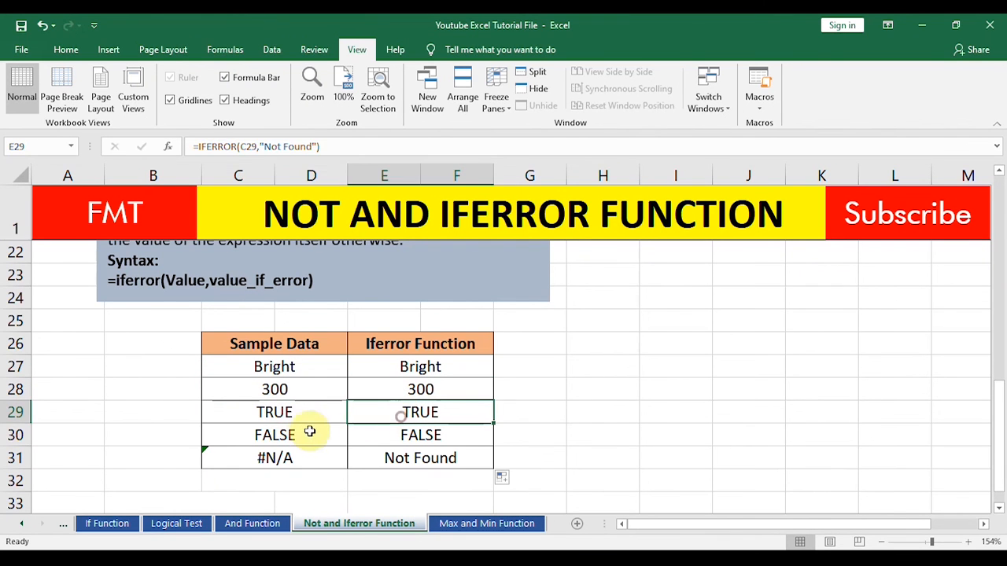
pyautogui.click(288, 437)
pyautogui.click(387, 434)
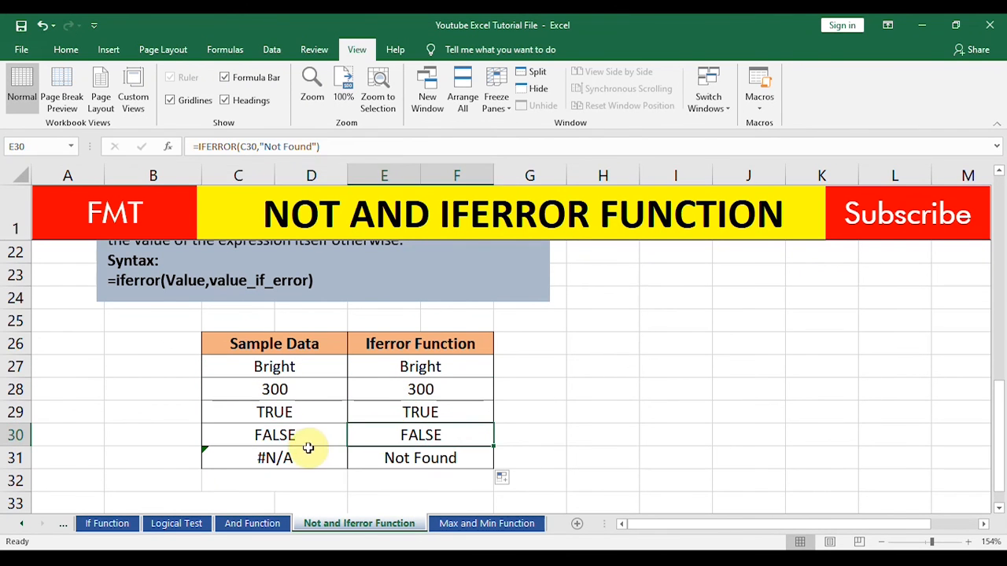
# Step: Examine how the VLOOKUP error in C31 is handled by the IFERROR formula in E31
pyautogui.click(296, 460)
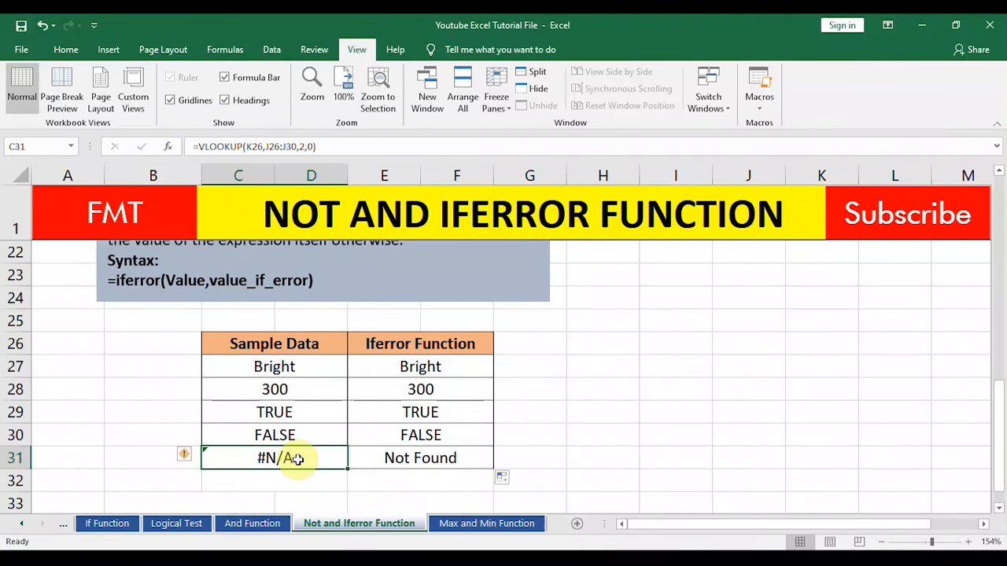
pyautogui.click(427, 458)
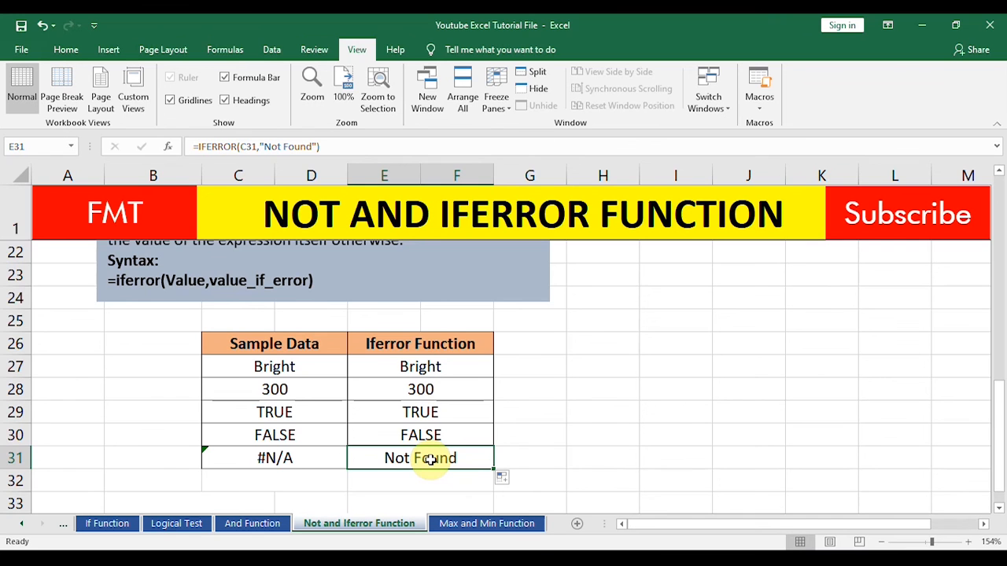
pyautogui.click(298, 460)
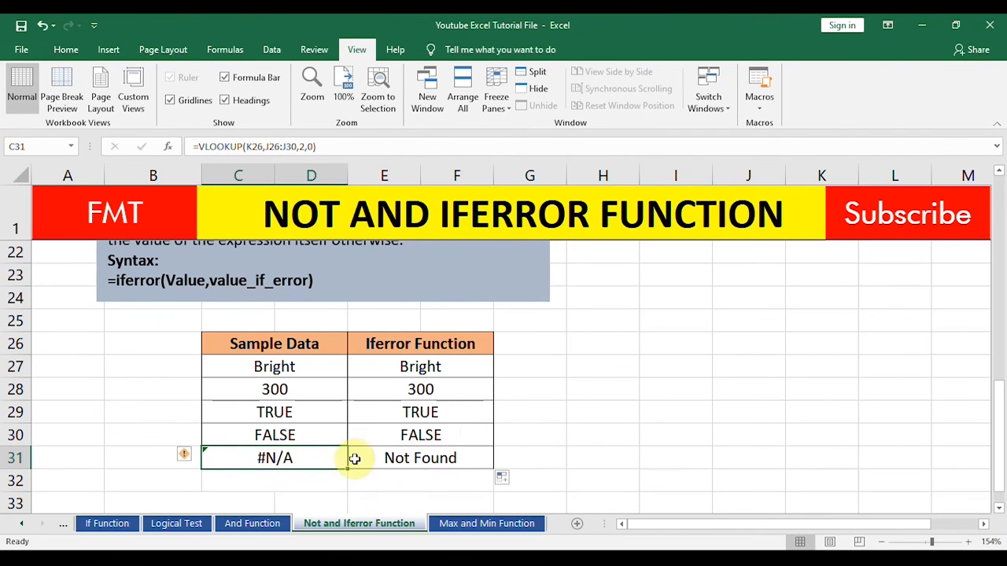
pyautogui.click(415, 460)
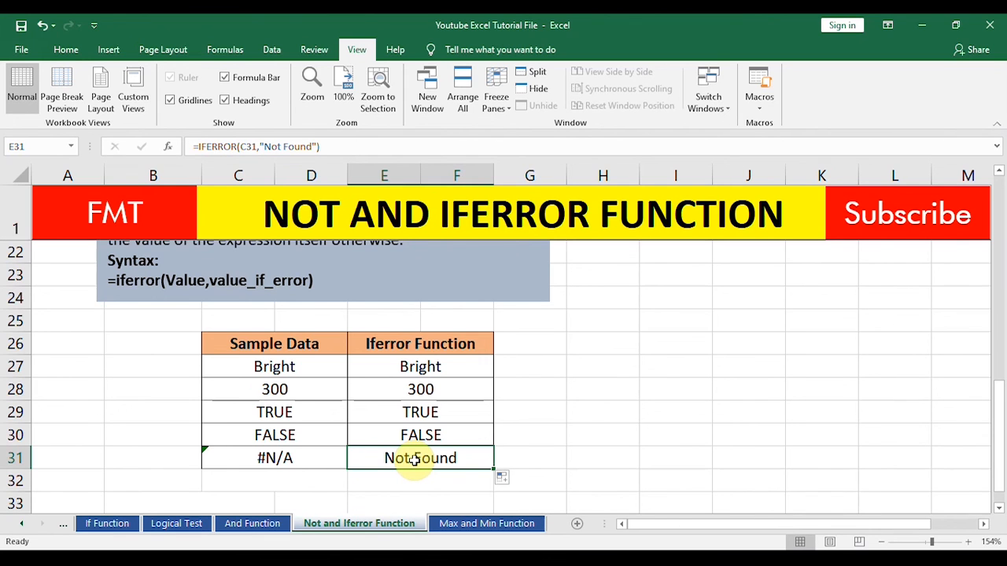
pyautogui.click(623, 433)
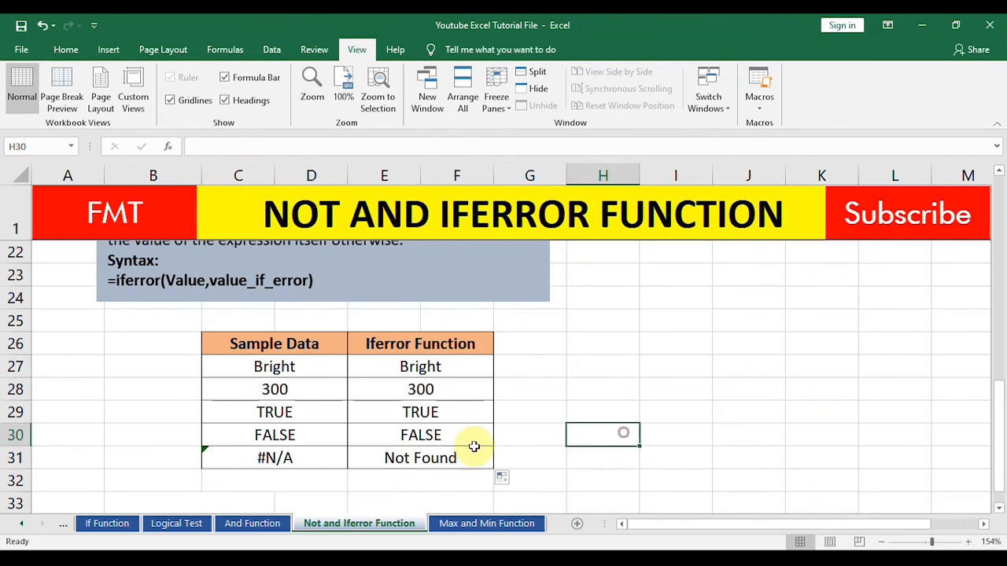
pyautogui.click(403, 455)
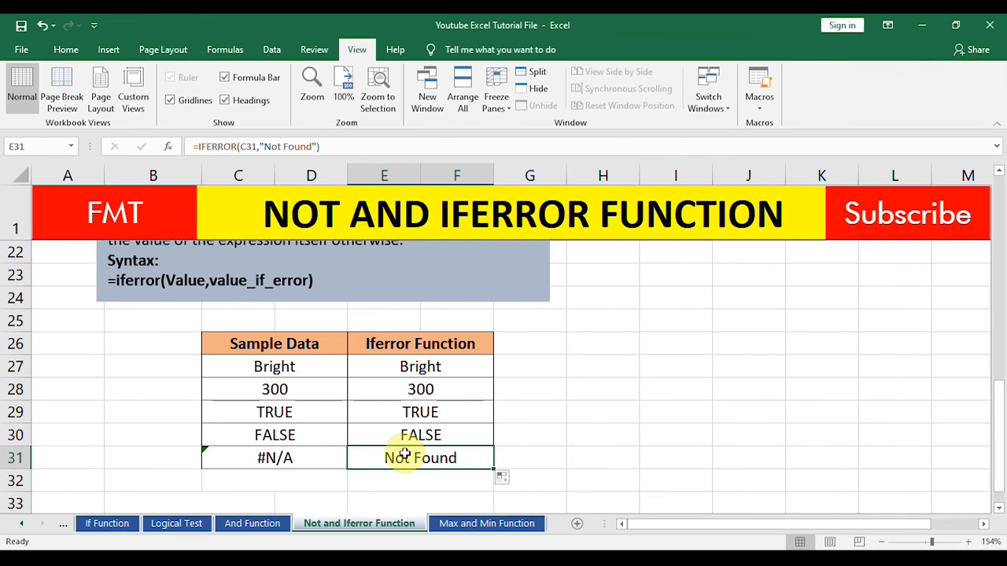
pyautogui.click(260, 462)
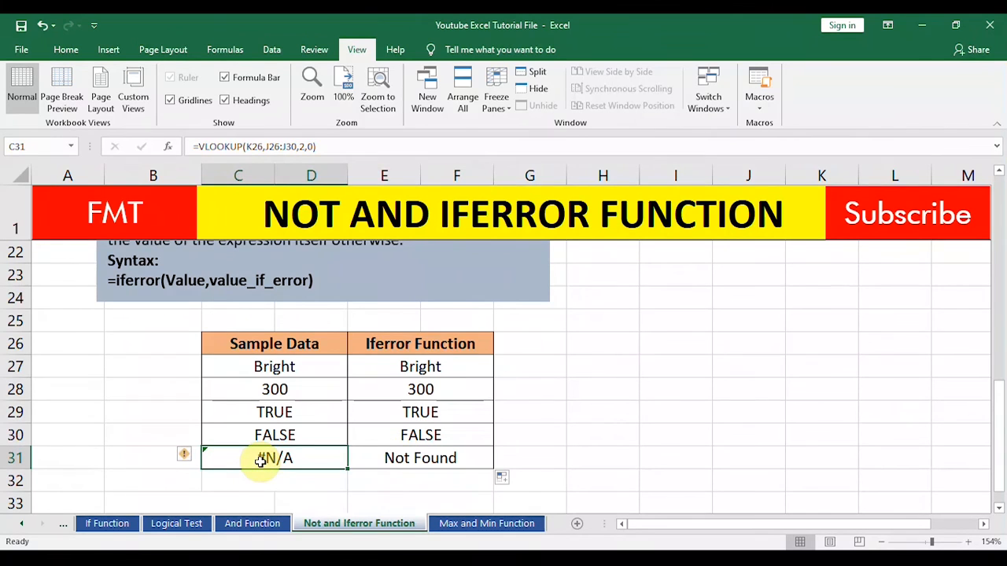